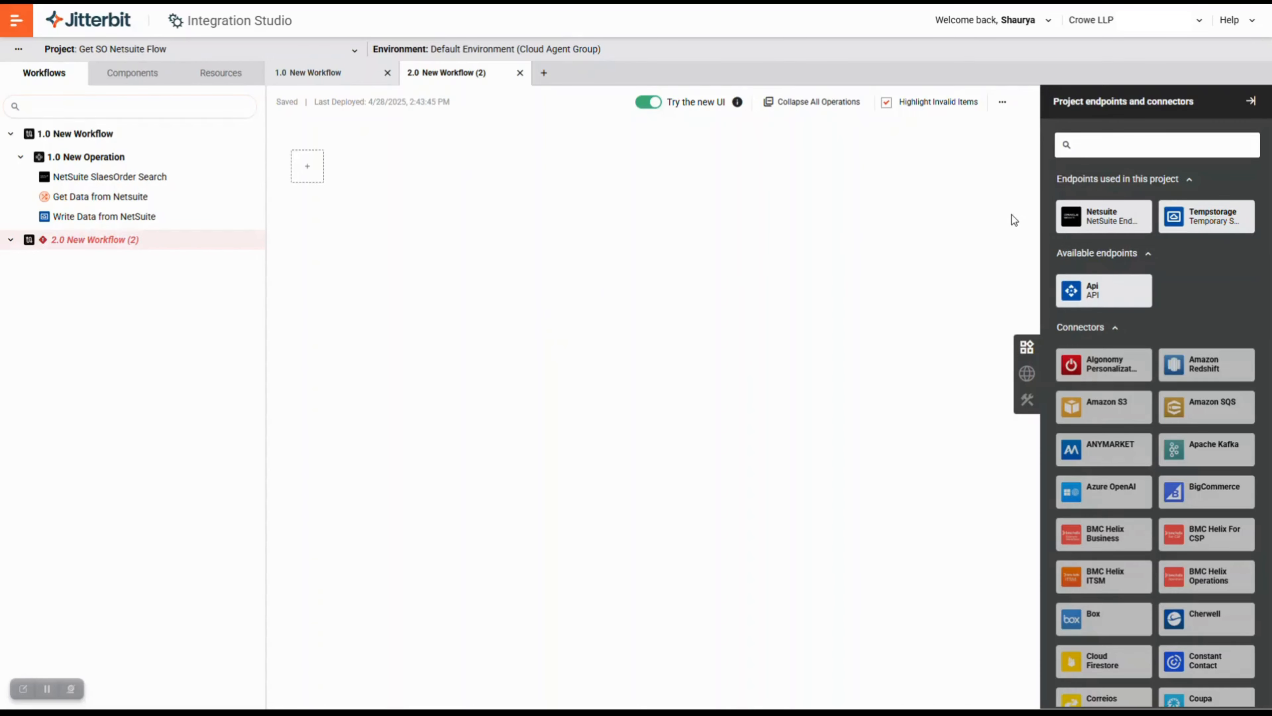
# - Add a Search activity from the Netsuite endpoint to the empty workflow as a new operation and open its configuration
pyautogui.moveTo(1059, 222)
pyautogui.click(1091, 222)
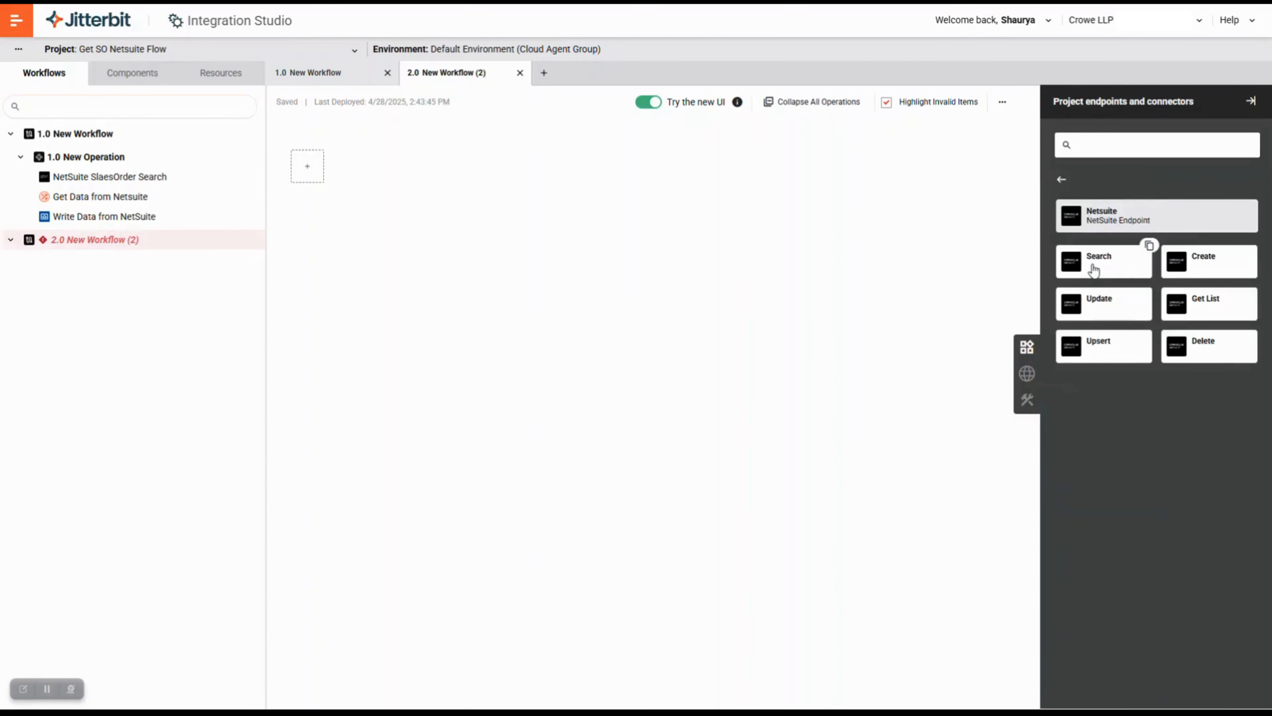
pyautogui.moveTo(1094, 270); pyautogui.dragTo(281, 163)
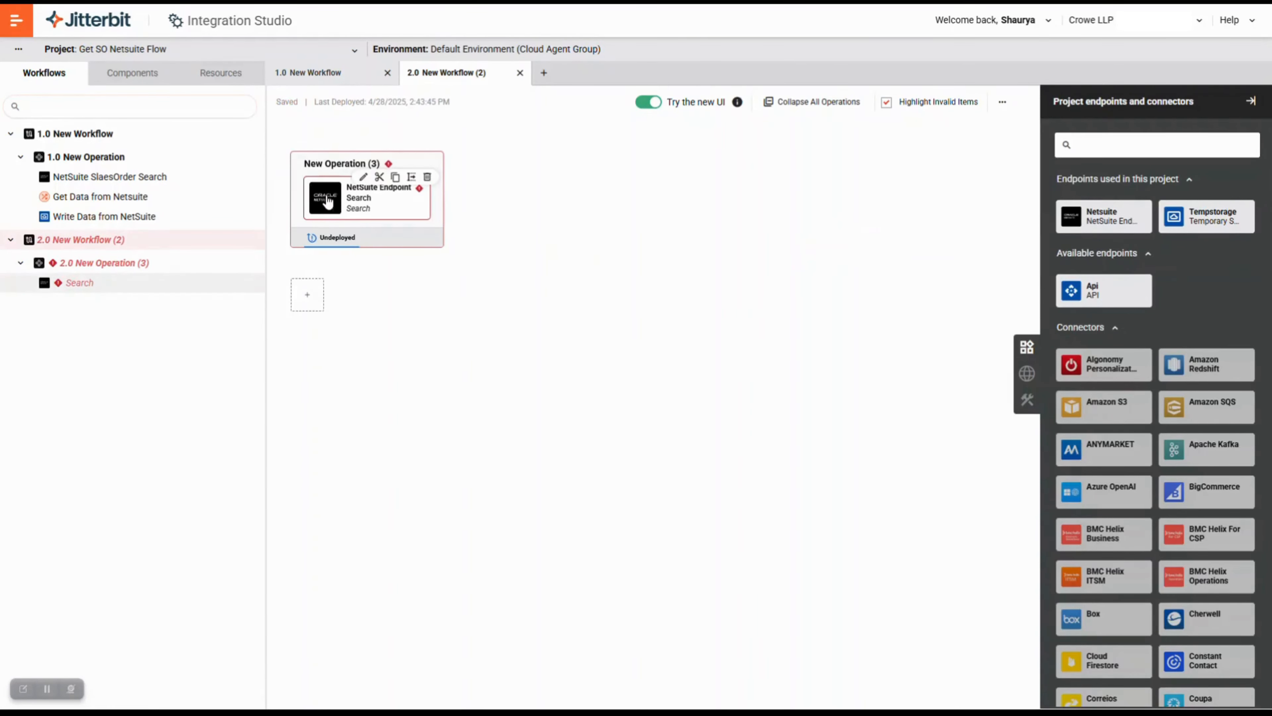
pyautogui.doubleClick(328, 200)
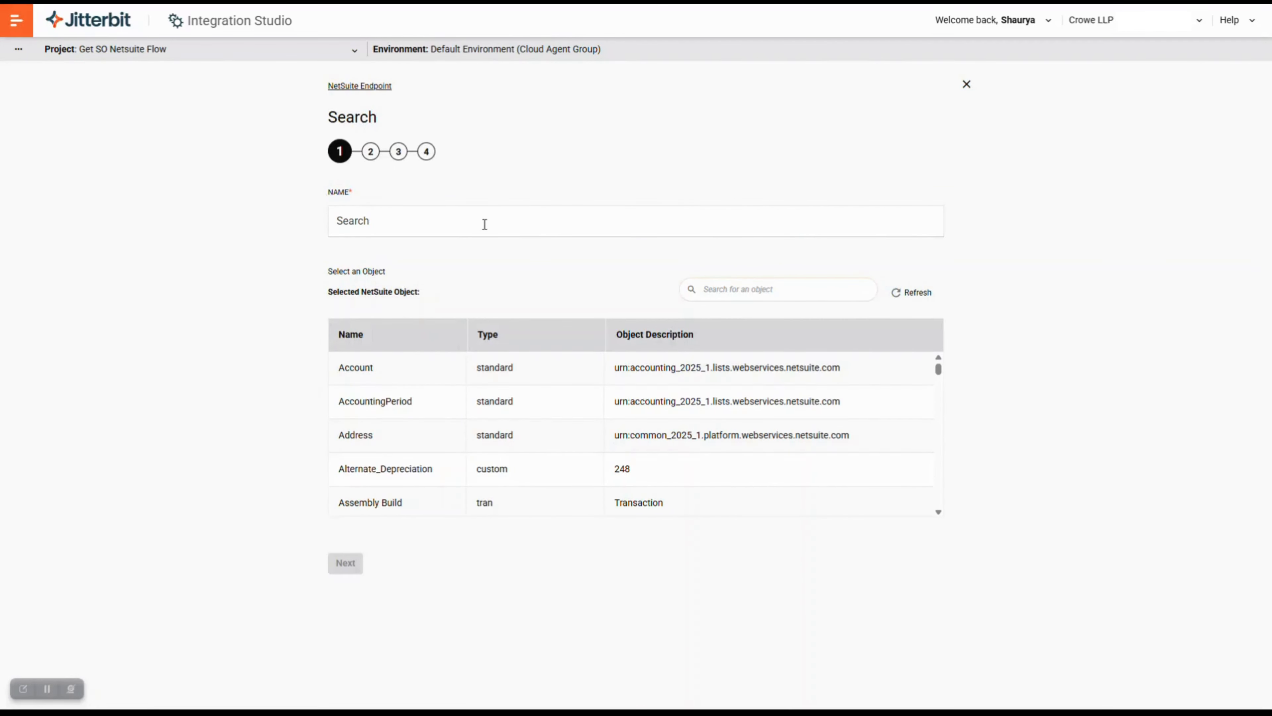
# - Choose the Sales Order object for the search and proceed with the Basic Search type
pyautogui.click(737, 294)
pyautogui.write('sales order')
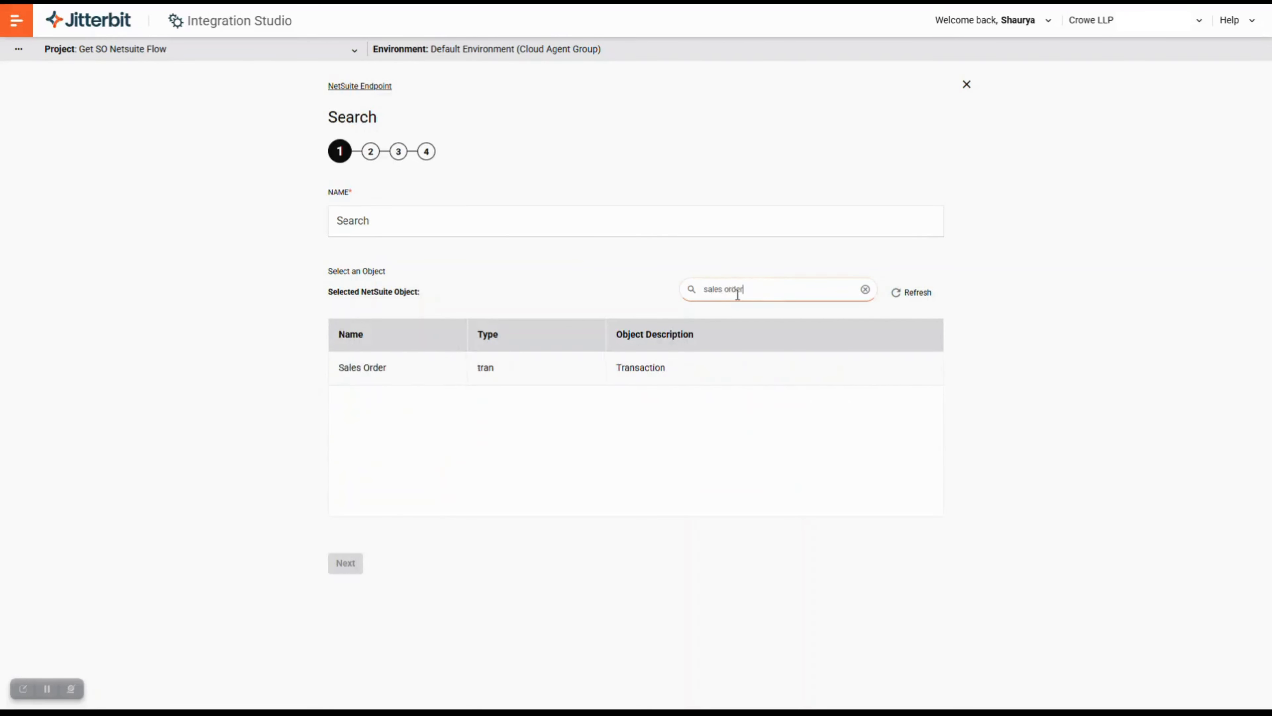
pyautogui.click(375, 388)
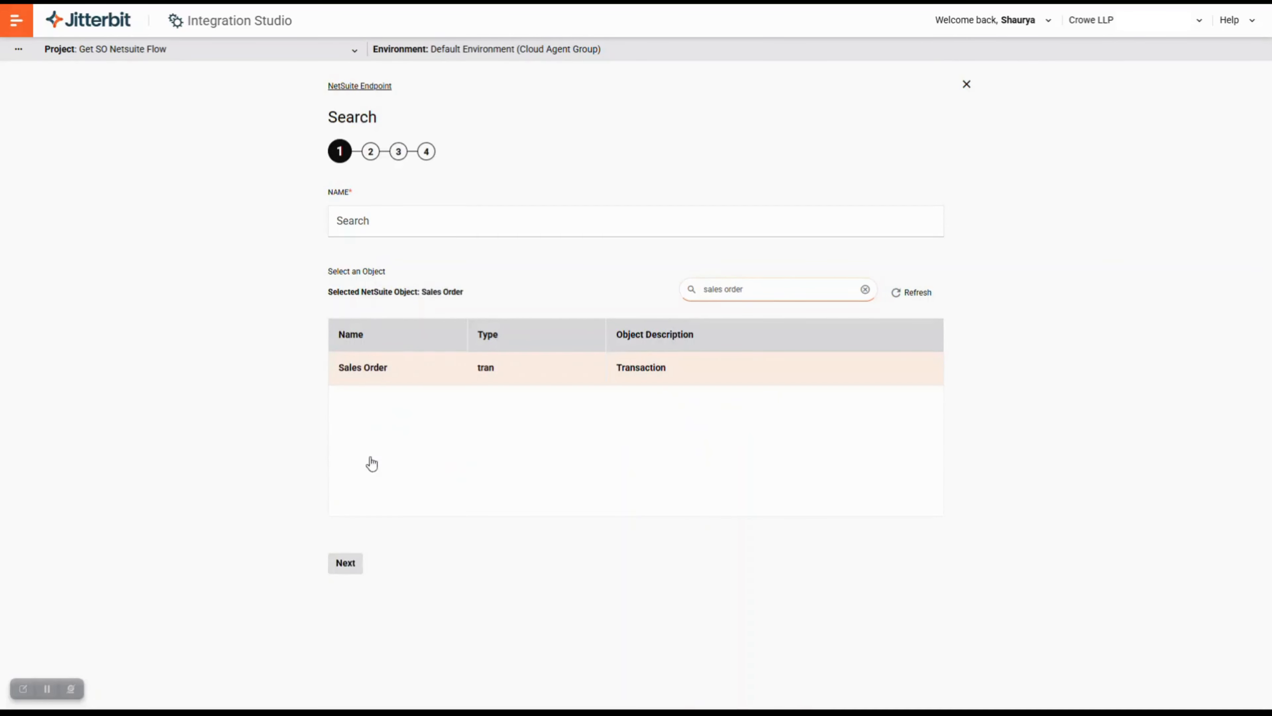
pyautogui.click(346, 563)
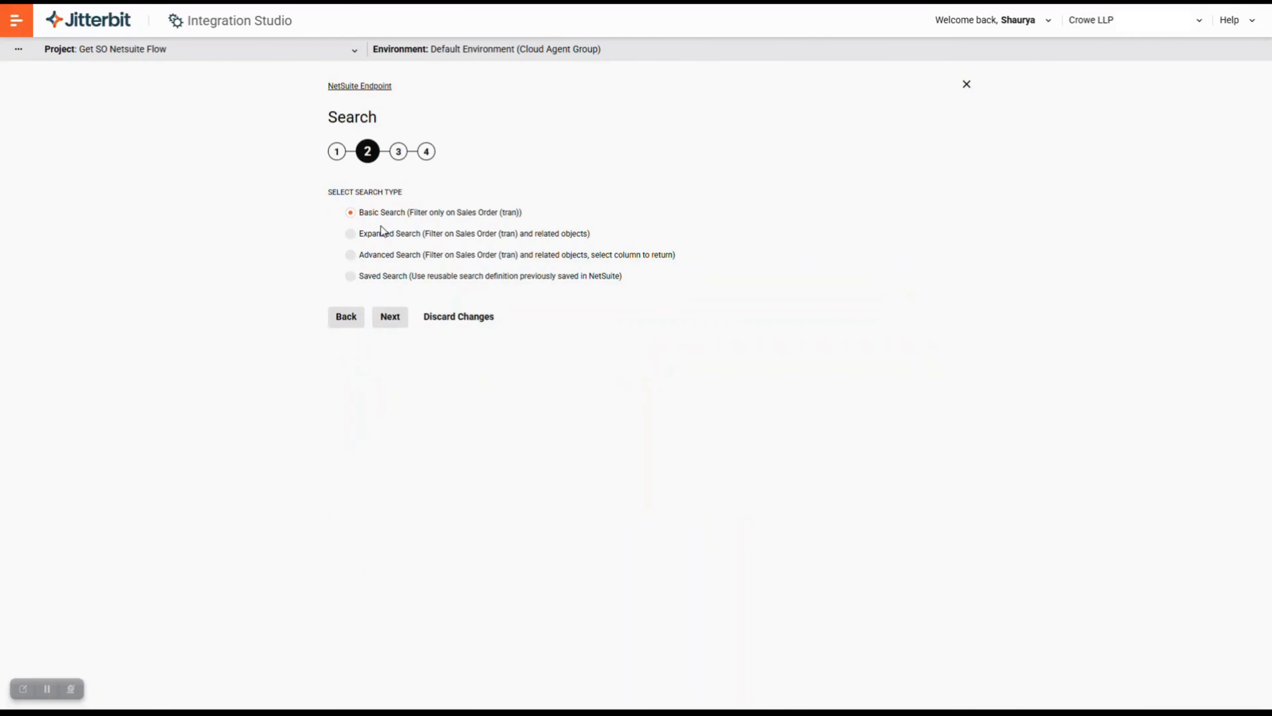
pyautogui.click(387, 317)
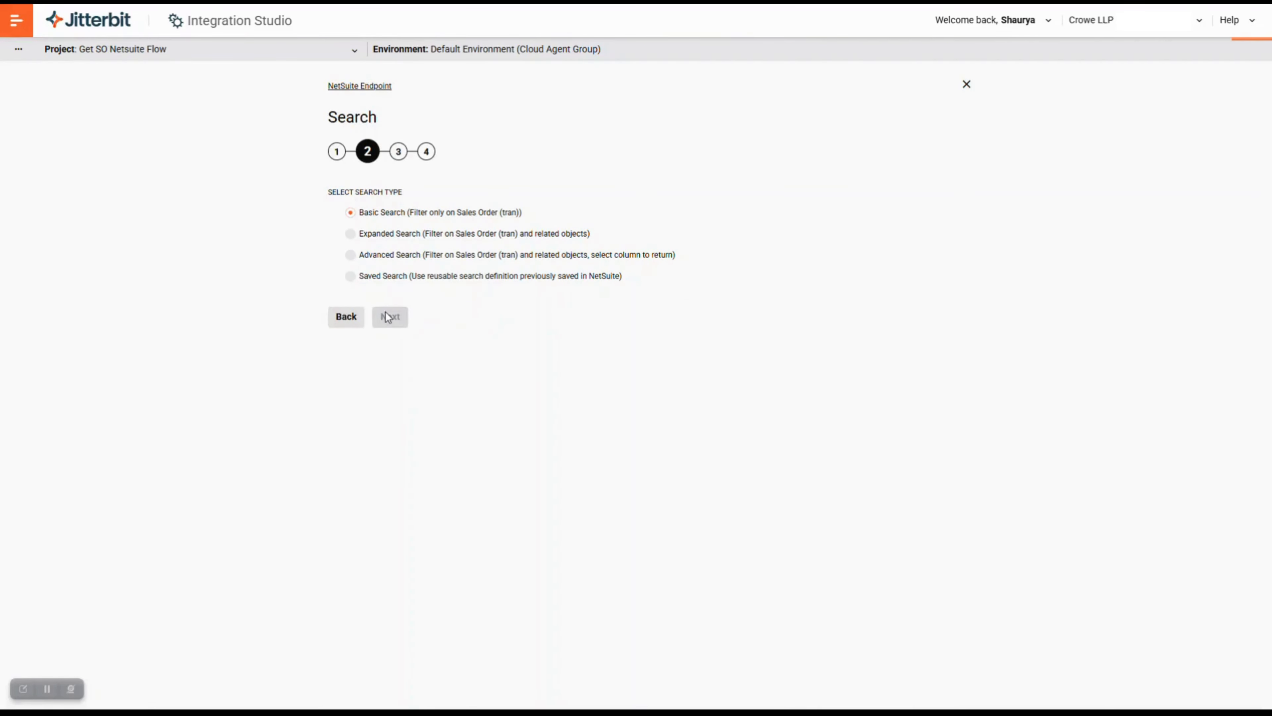
pyautogui.click(387, 317)
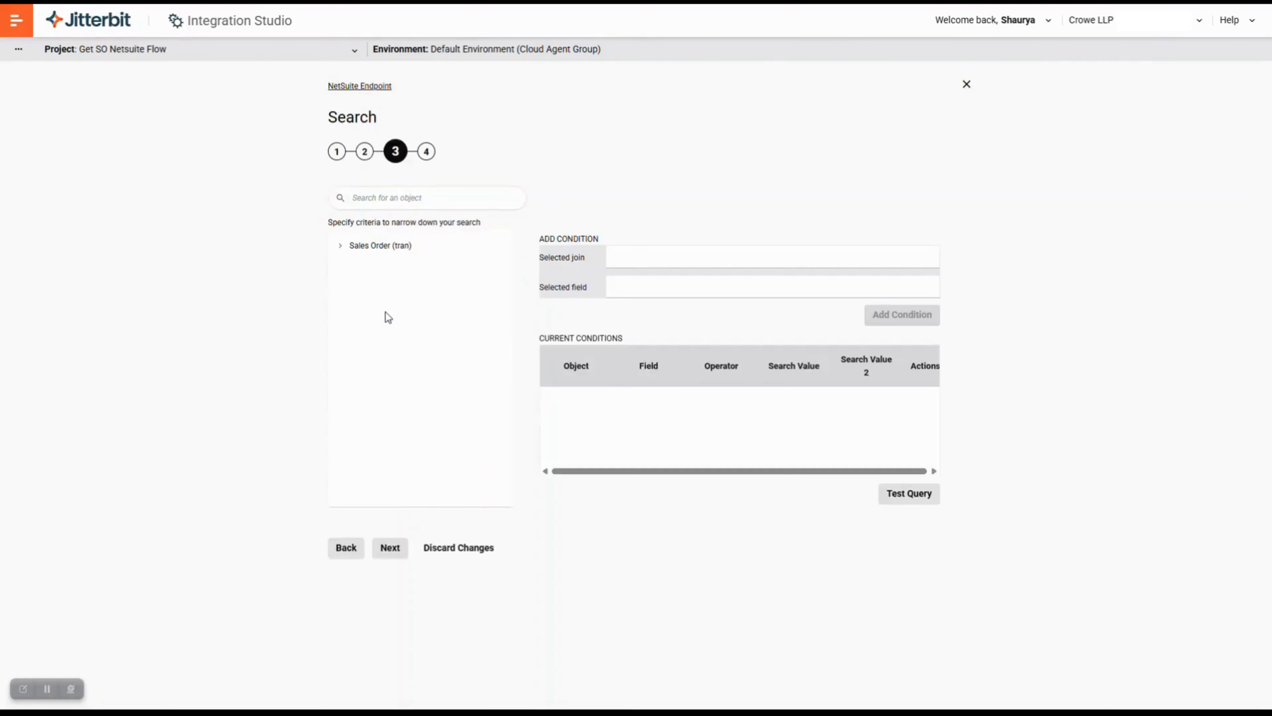
# - Filter the Sales Order fields by "amount" and select totalAmount as the condition field
pyautogui.click(421, 202)
pyautogui.click(353, 248)
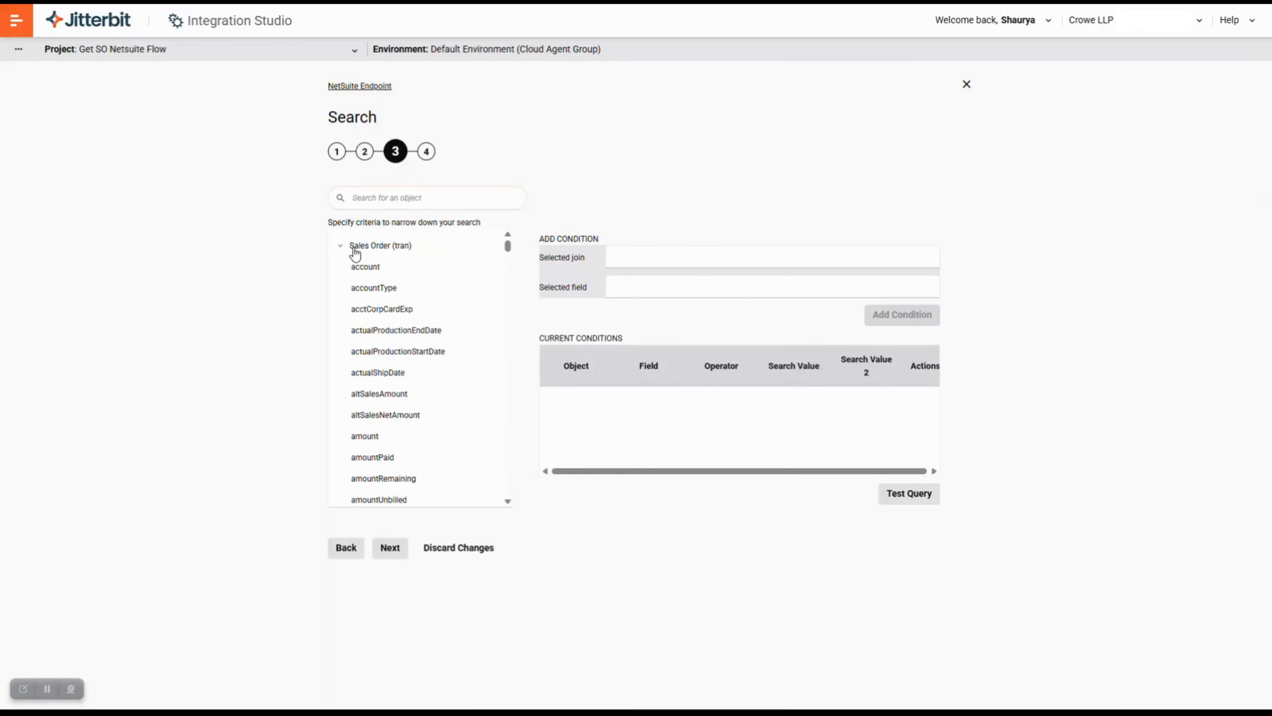
pyautogui.click(393, 199)
pyautogui.write('amount')
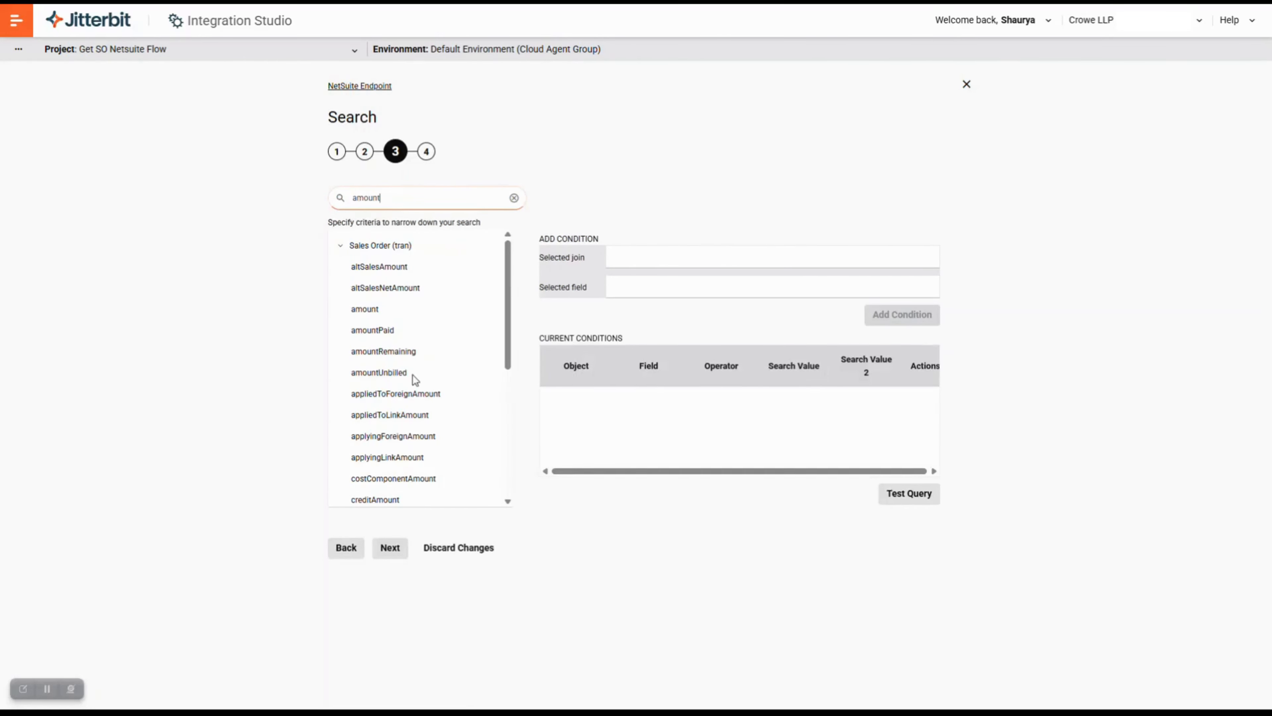
pyautogui.scroll(-5, 410, 446)
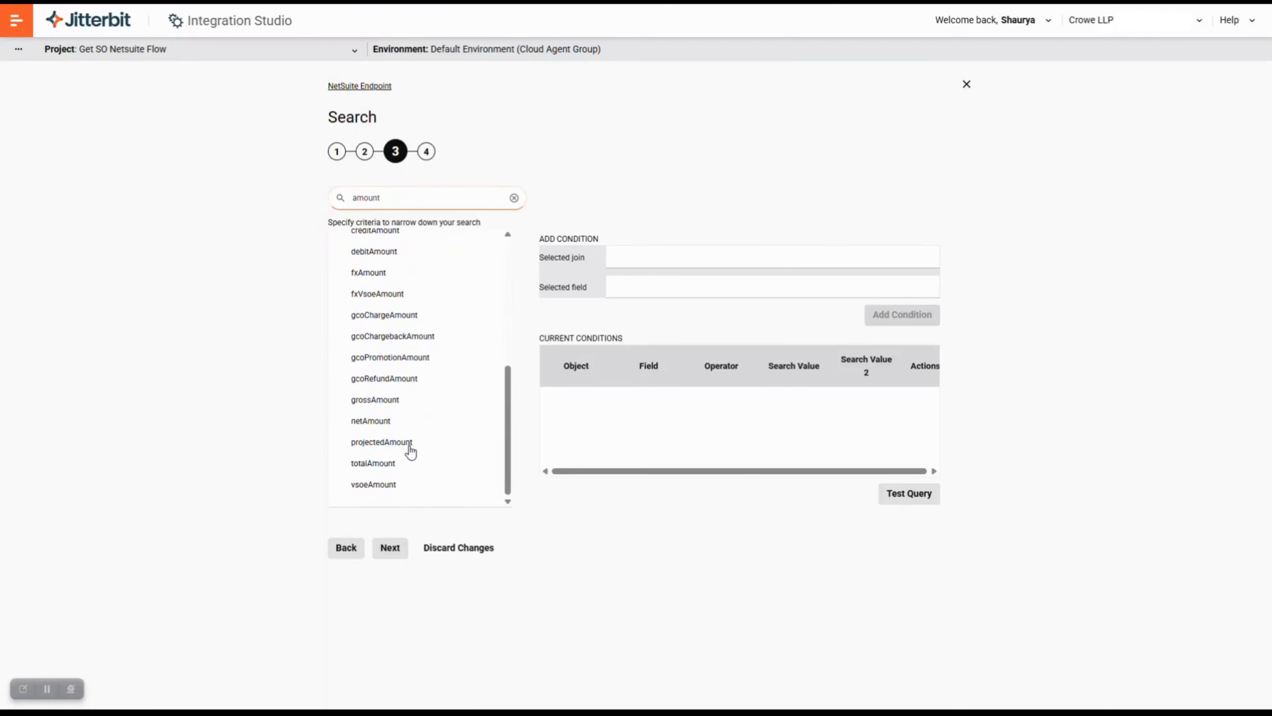
pyautogui.click(379, 467)
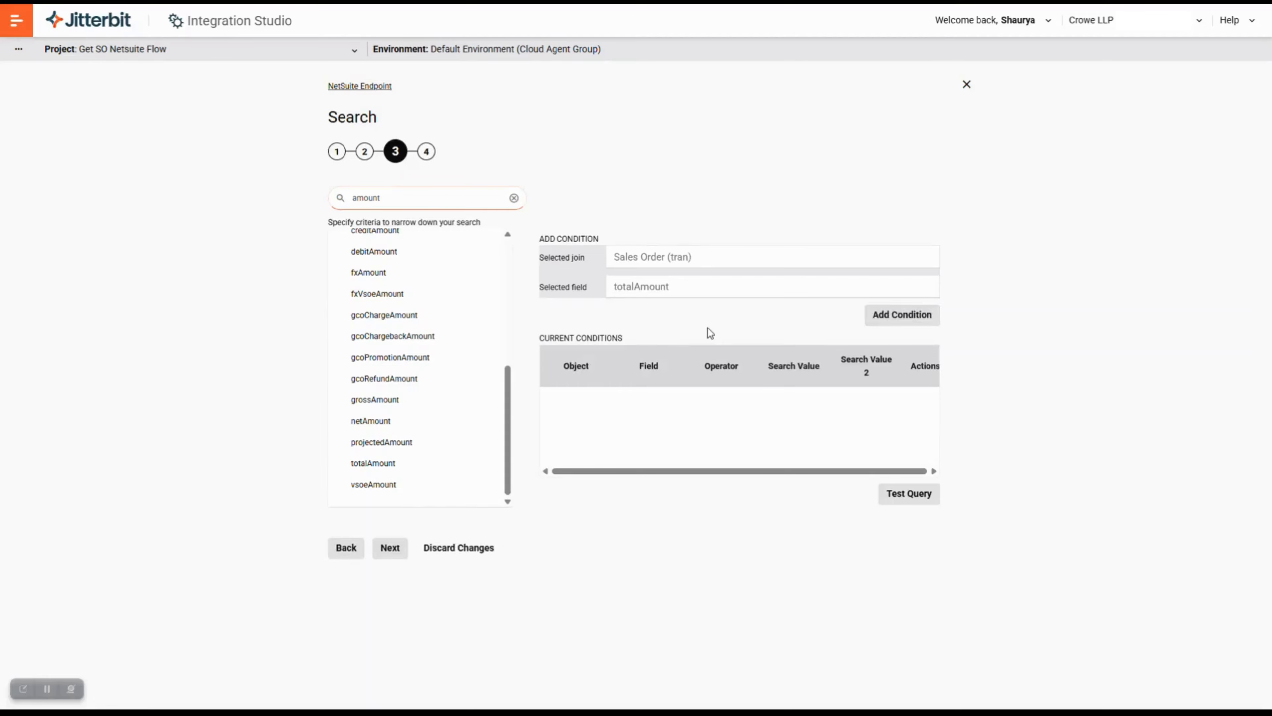
# - Add a condition on totalAmount with the operator greaterThan and the value 10000
pyautogui.click(887, 316)
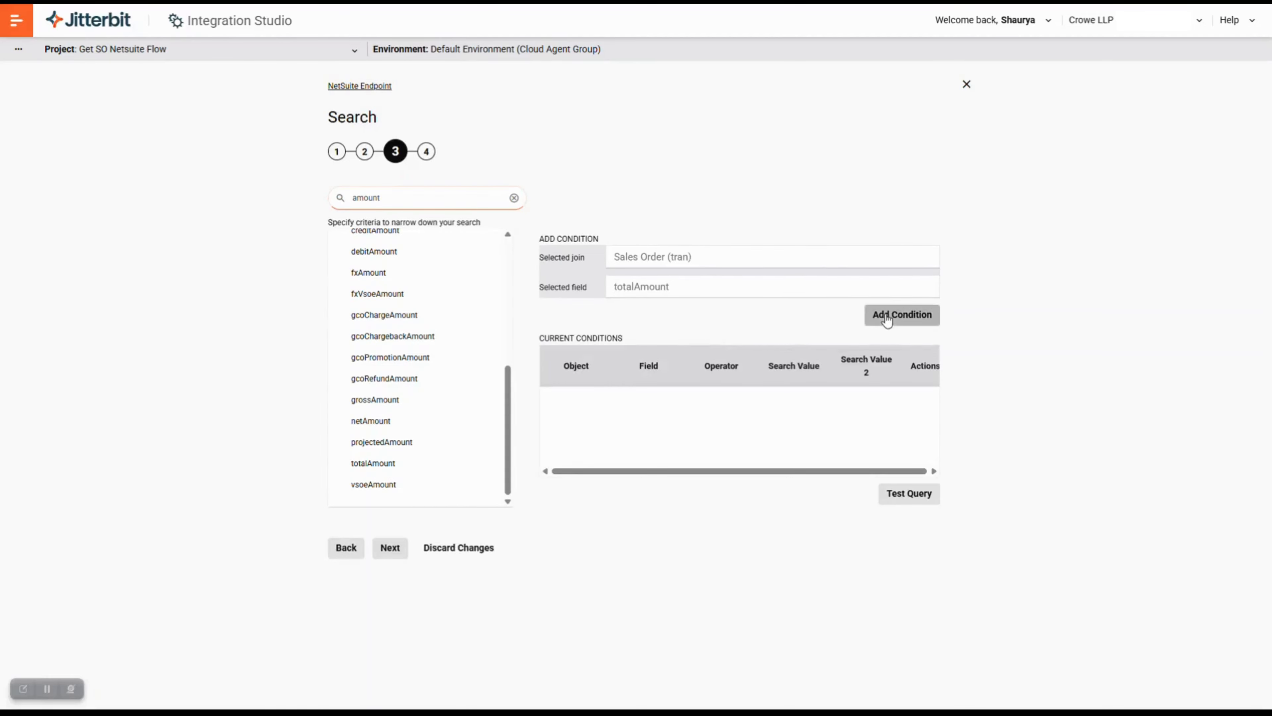
pyautogui.click(745, 288)
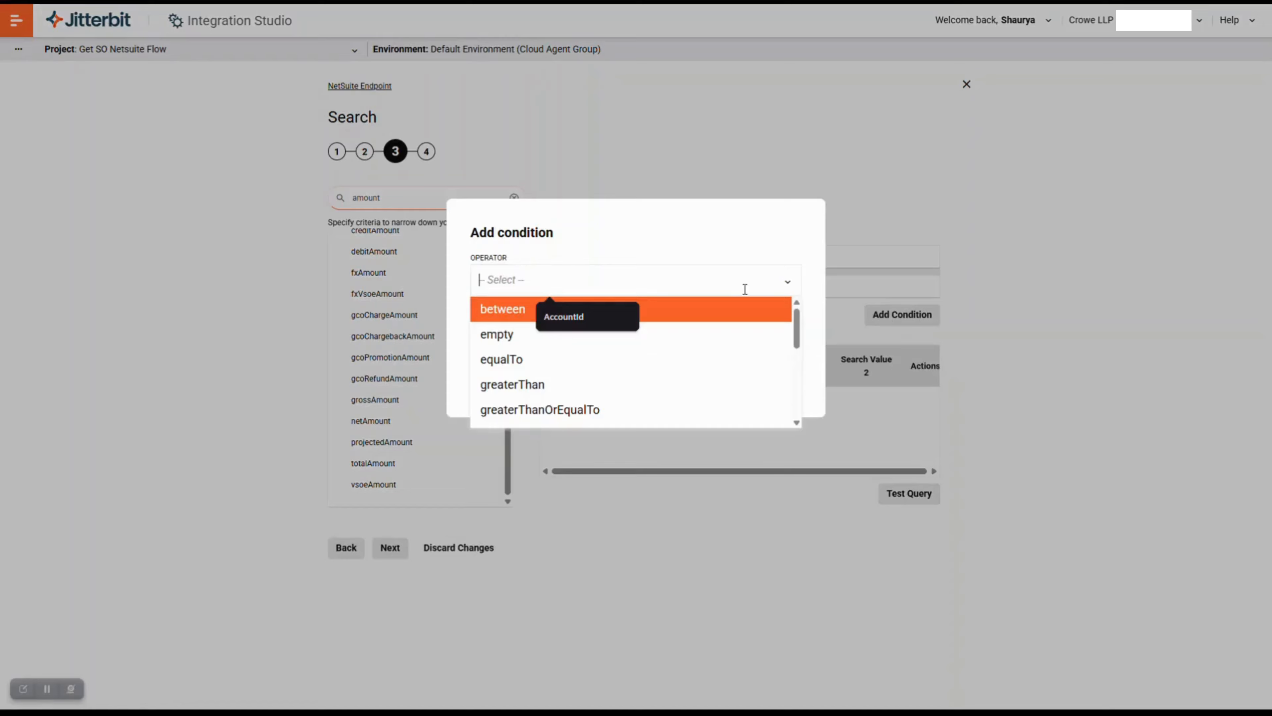
pyautogui.click(556, 384)
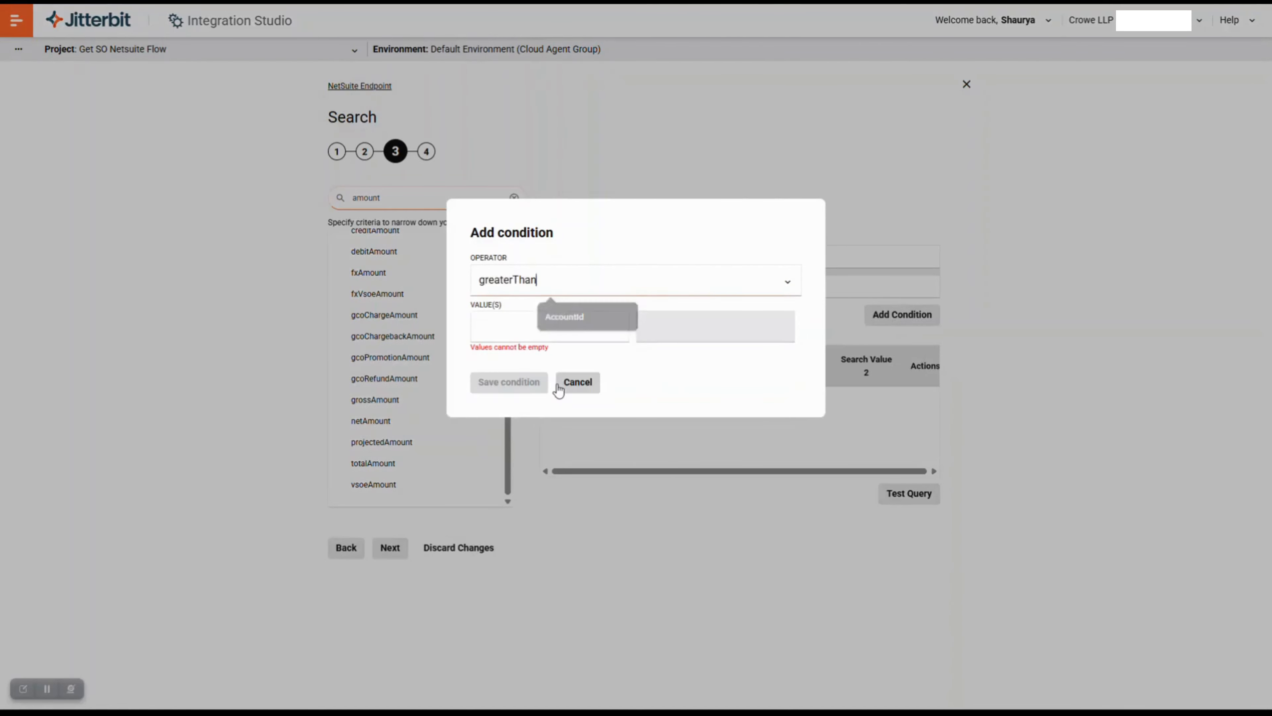
pyautogui.click(524, 328)
pyautogui.write('10')
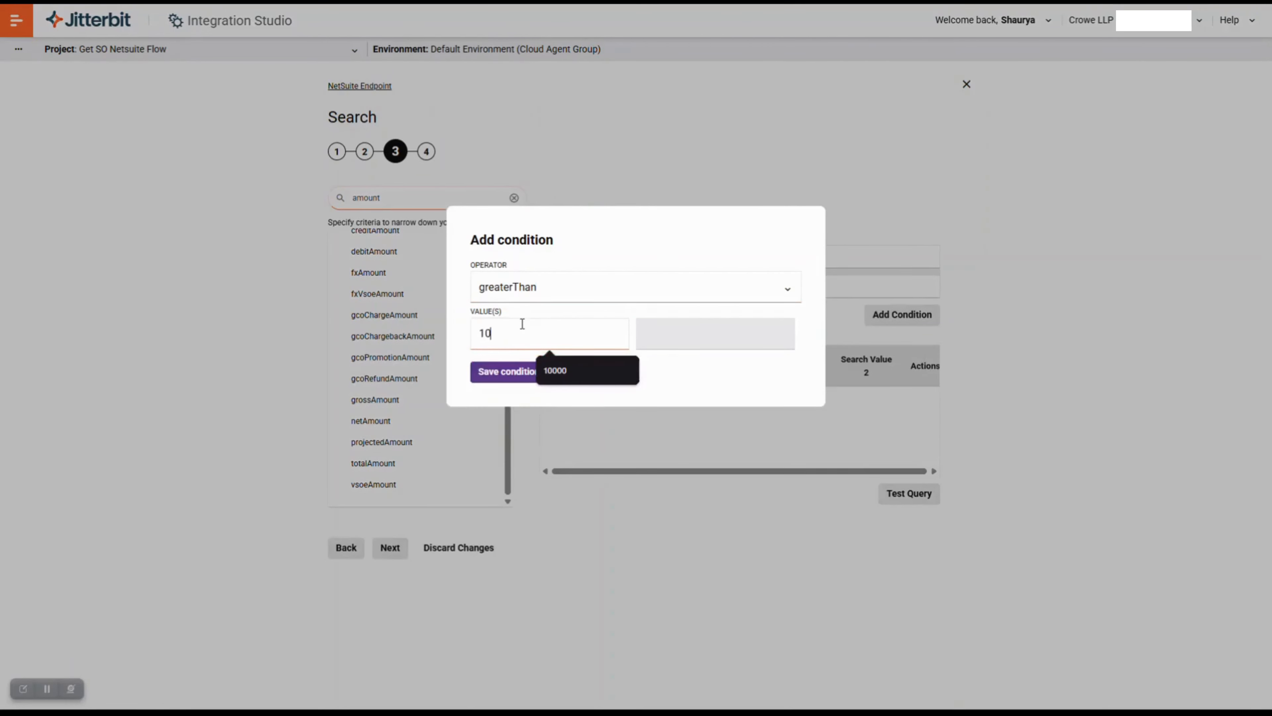
pyautogui.write('000')
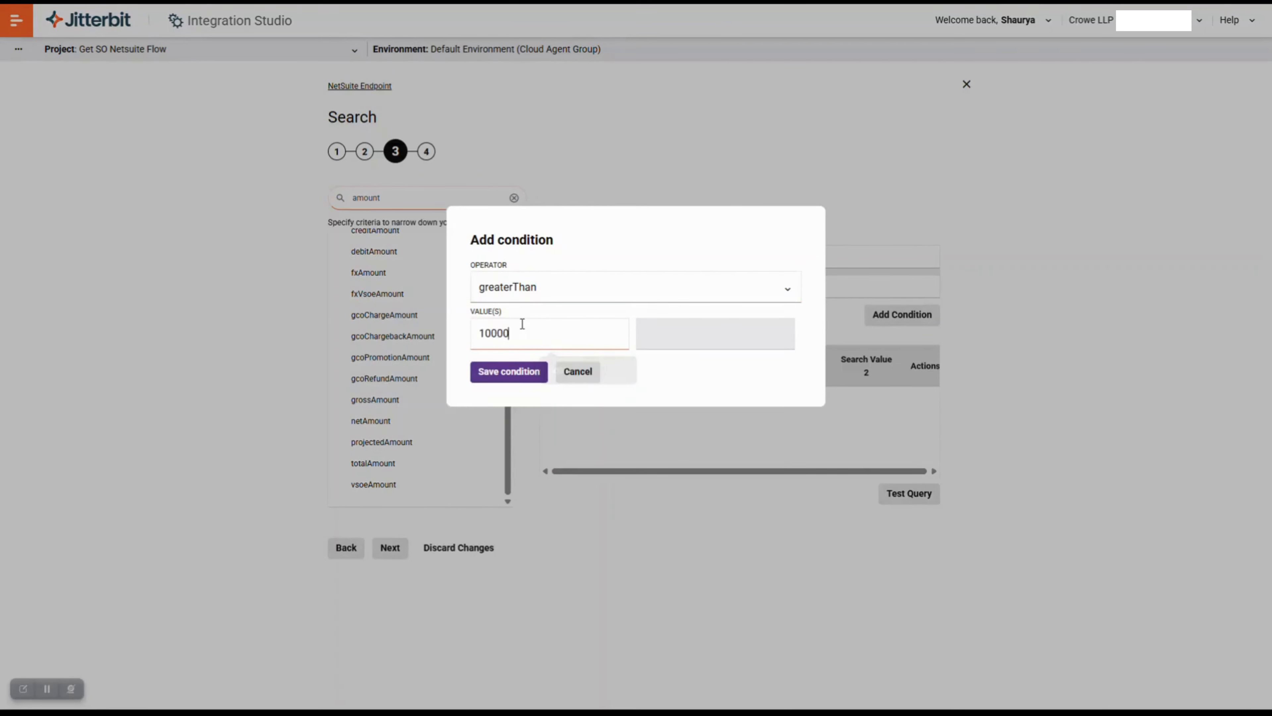
pyautogui.click(520, 374)
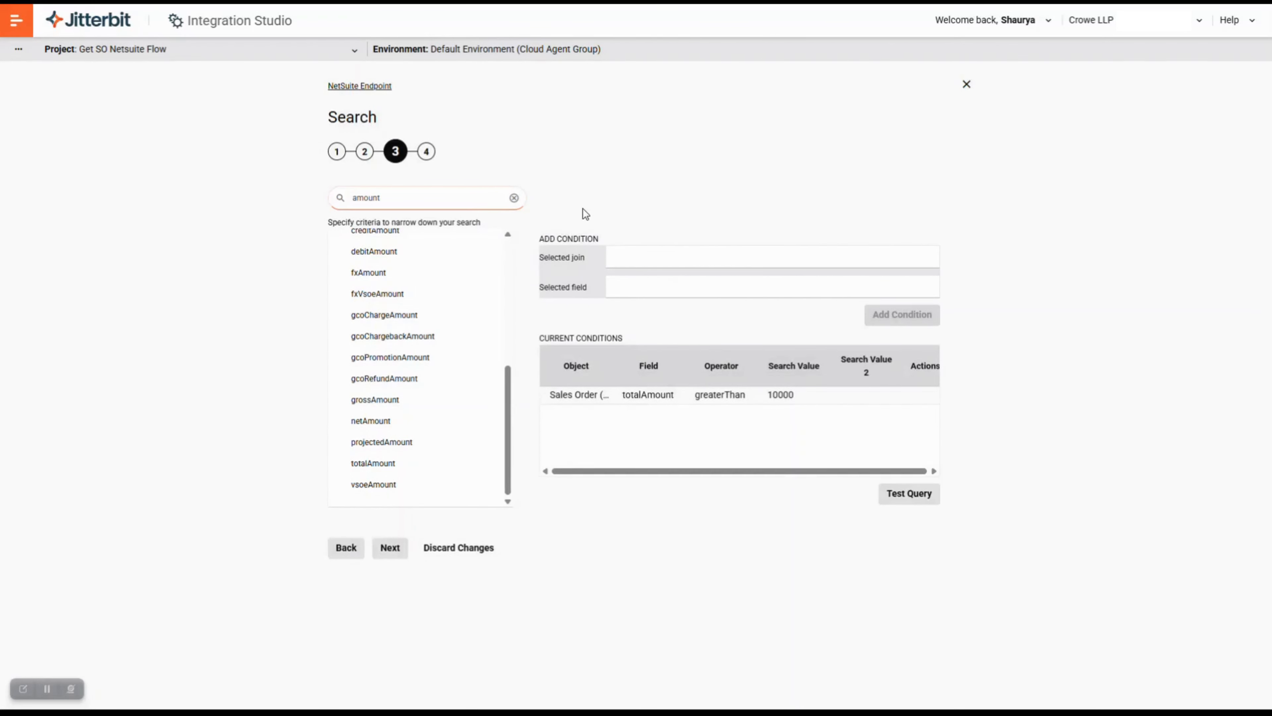
# - Find the subsidiary field of the Sales Order and start a condition on it with the operator anyOf
pyautogui.click(514, 198)
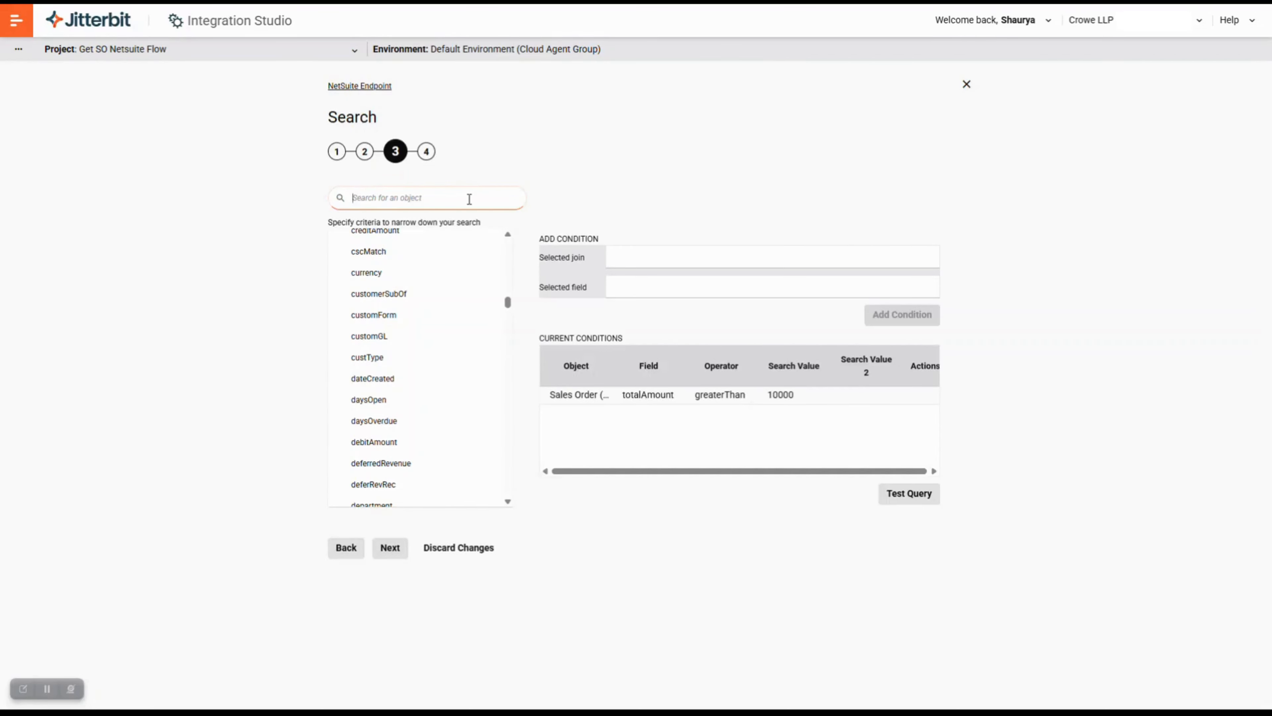
pyautogui.write('subsidi')
pyautogui.click(377, 310)
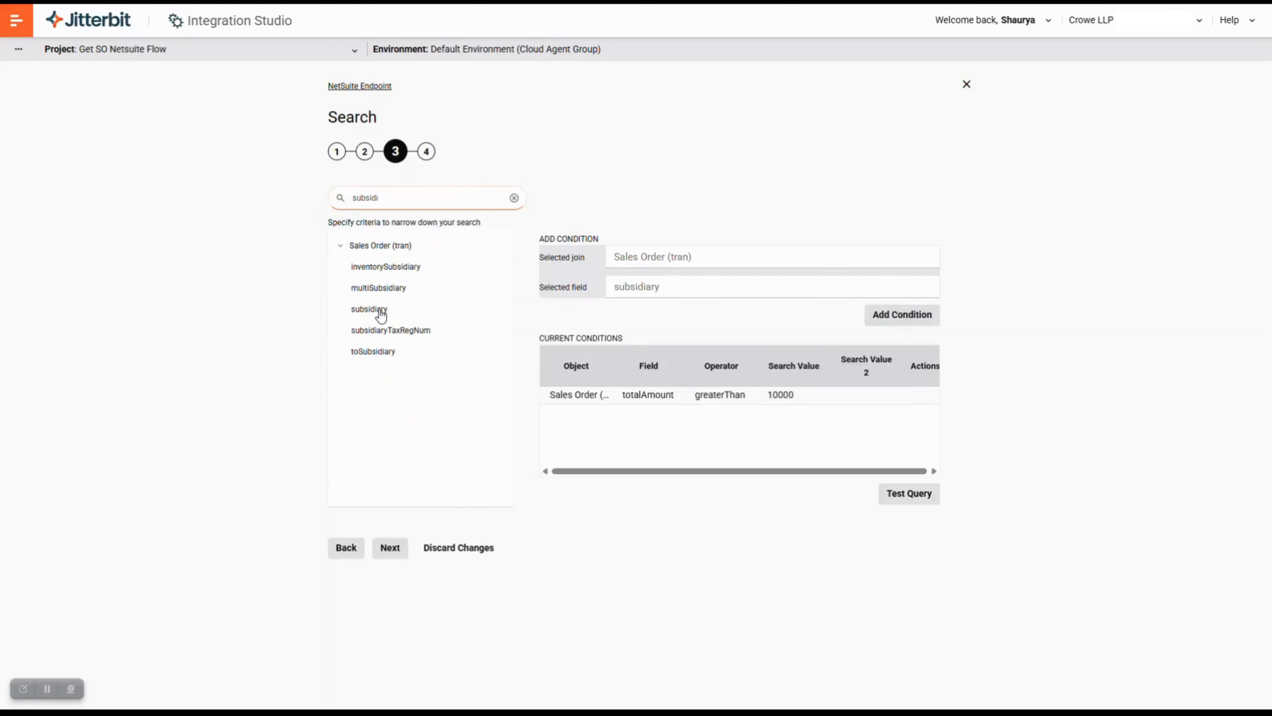
pyautogui.click(890, 315)
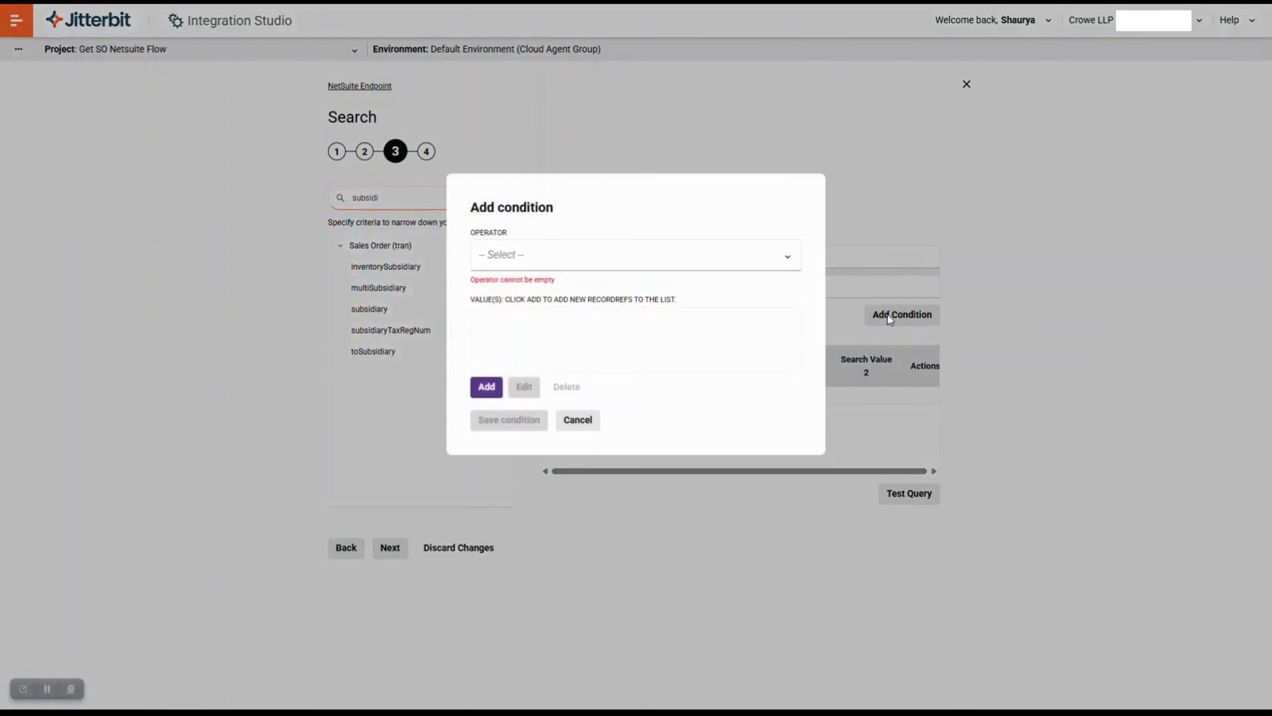
pyautogui.click(665, 252)
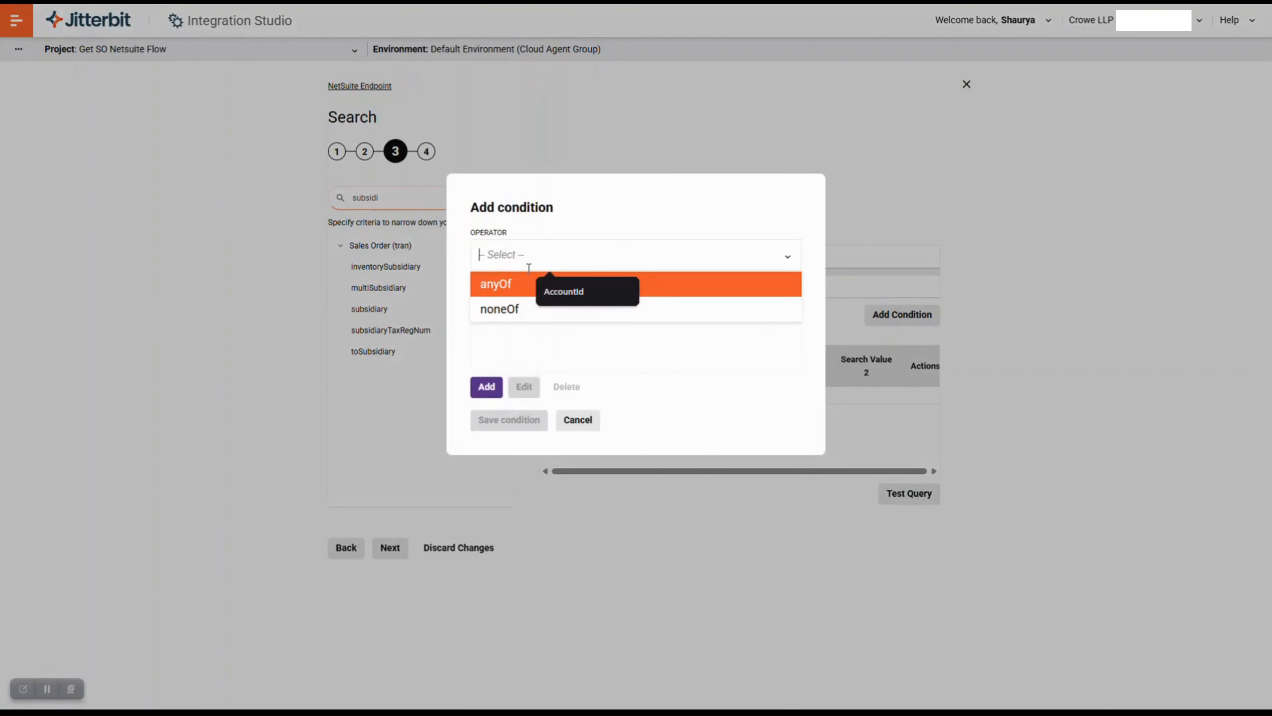
pyautogui.click(514, 282)
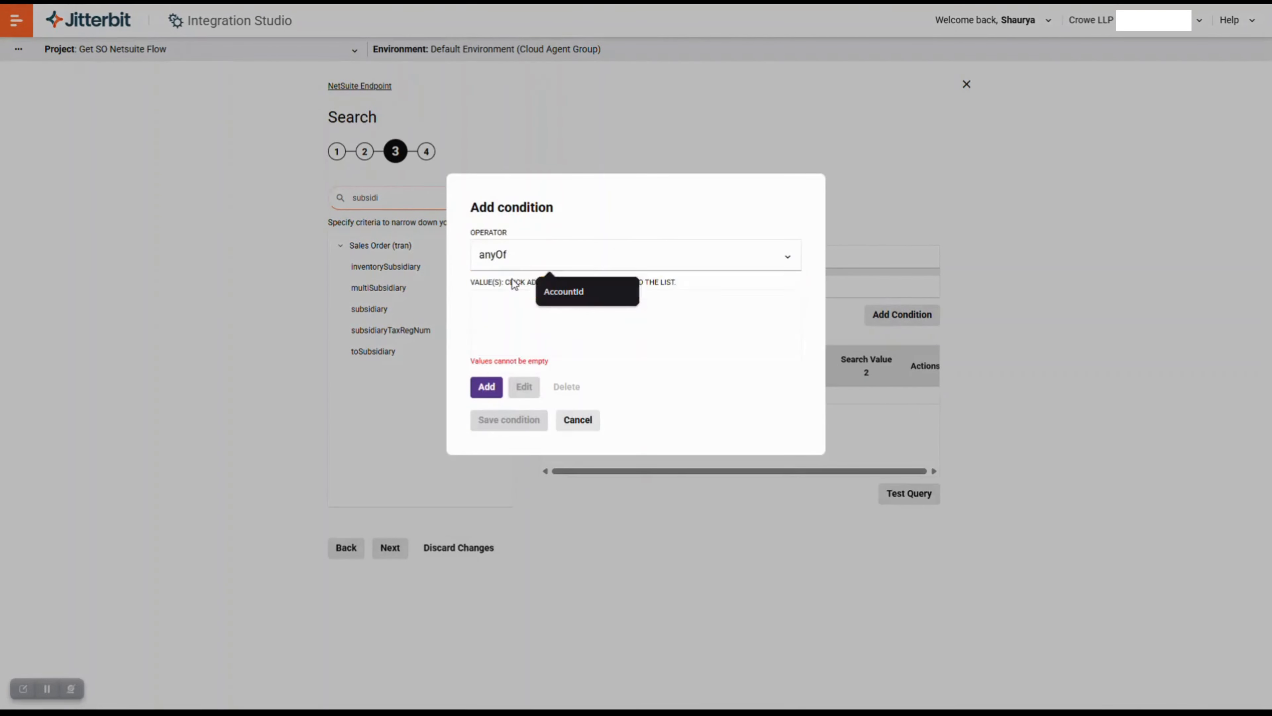
# - Add a record reference of type subsidiary with internal ID 1 to the condition's values and save the condition
pyautogui.click(486, 387)
pyautogui.click(545, 256)
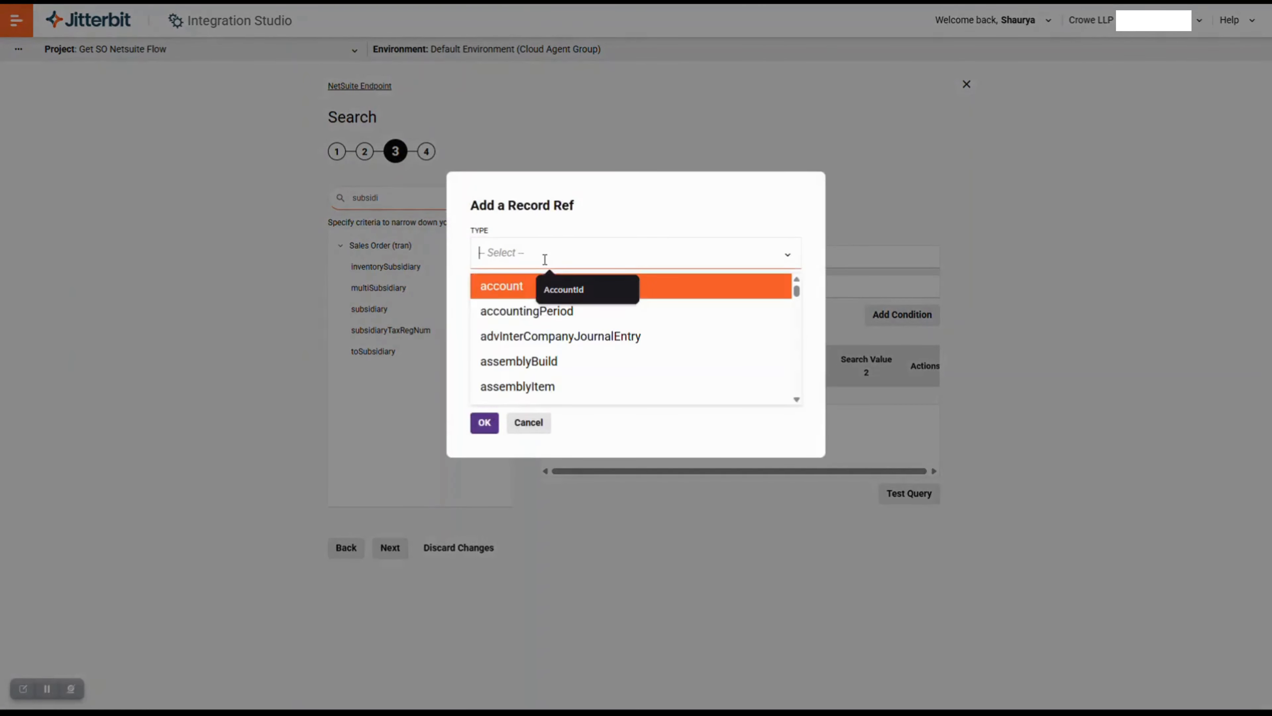
pyautogui.write('subs')
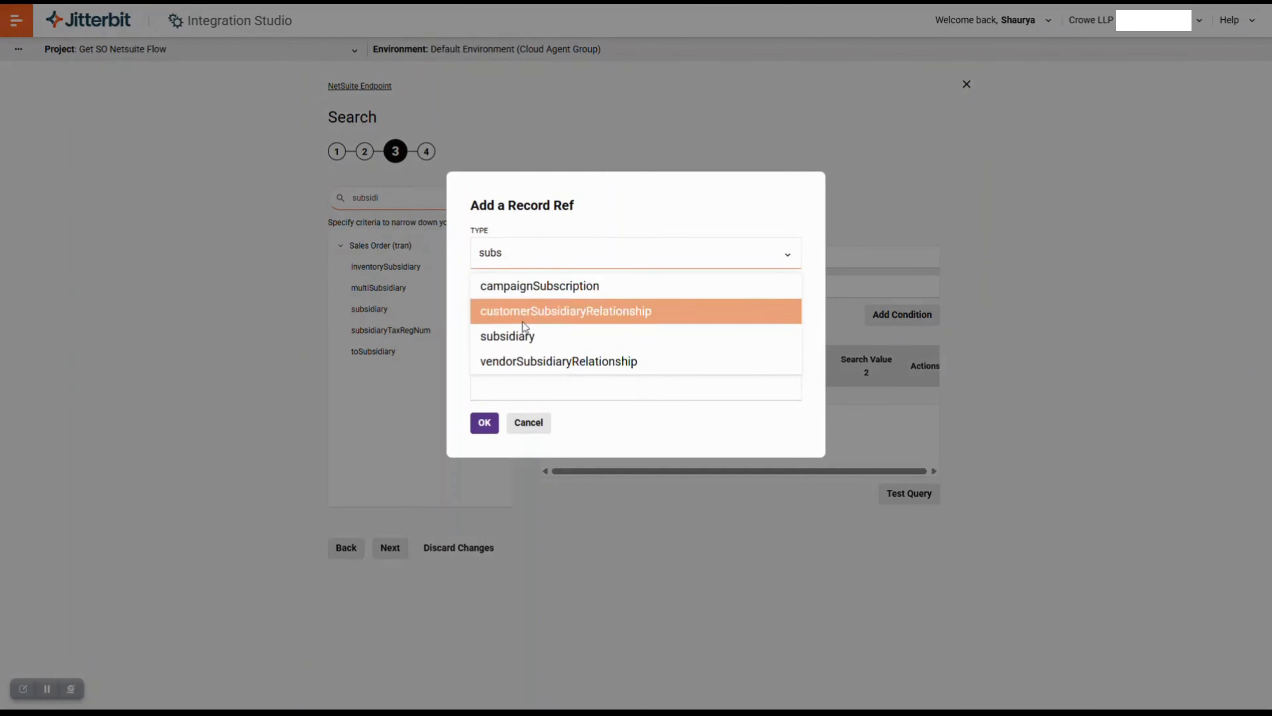
pyautogui.click(523, 341)
pyautogui.click(522, 345)
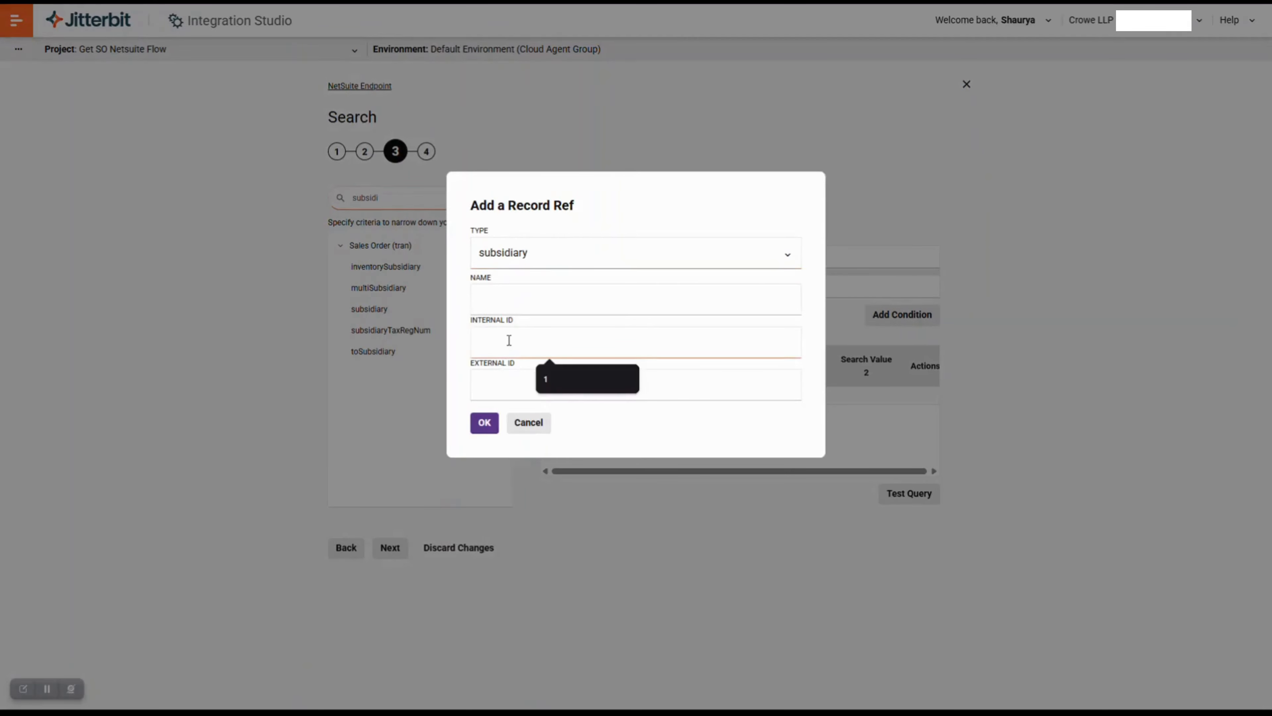
pyautogui.write('1')
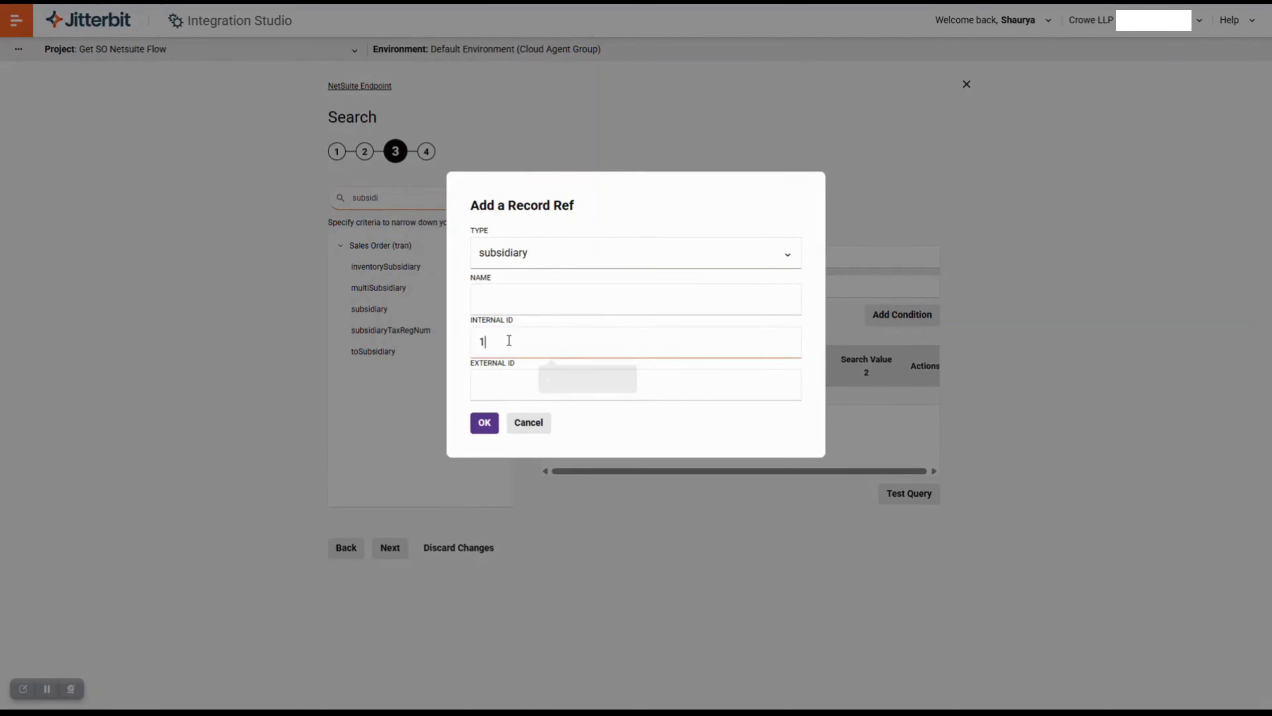
pyautogui.click(485, 423)
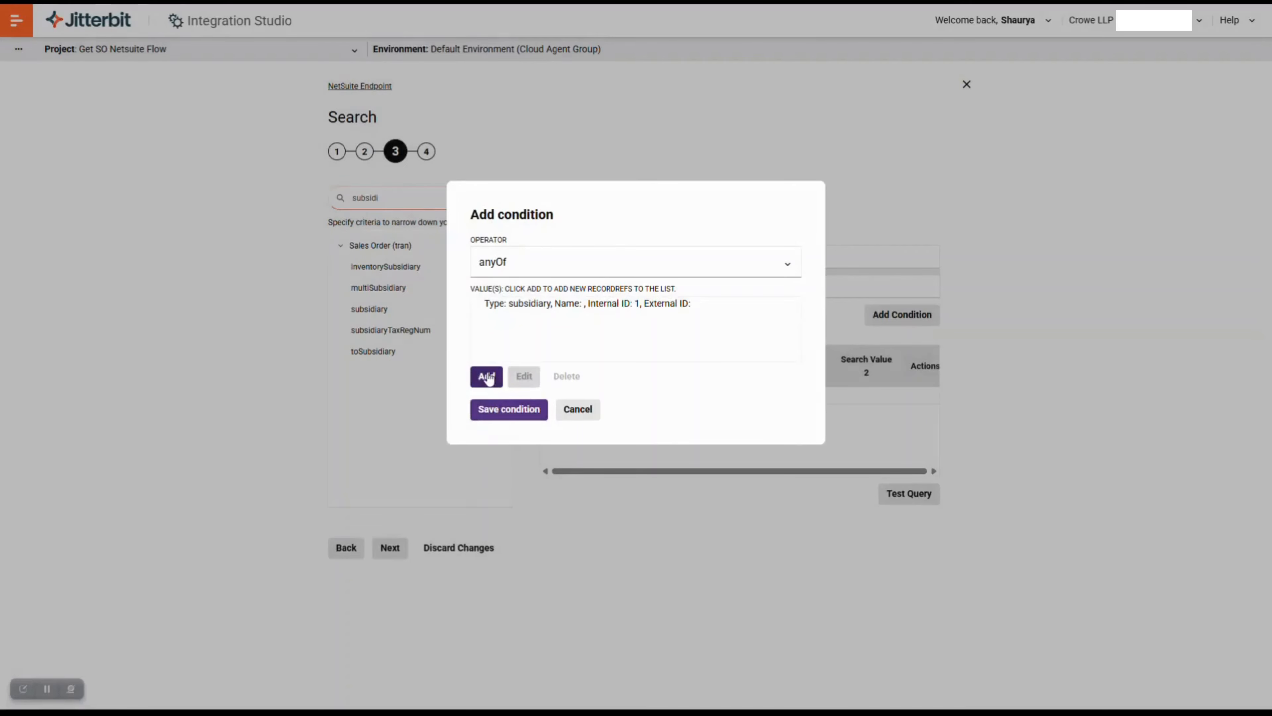
pyautogui.click(506, 411)
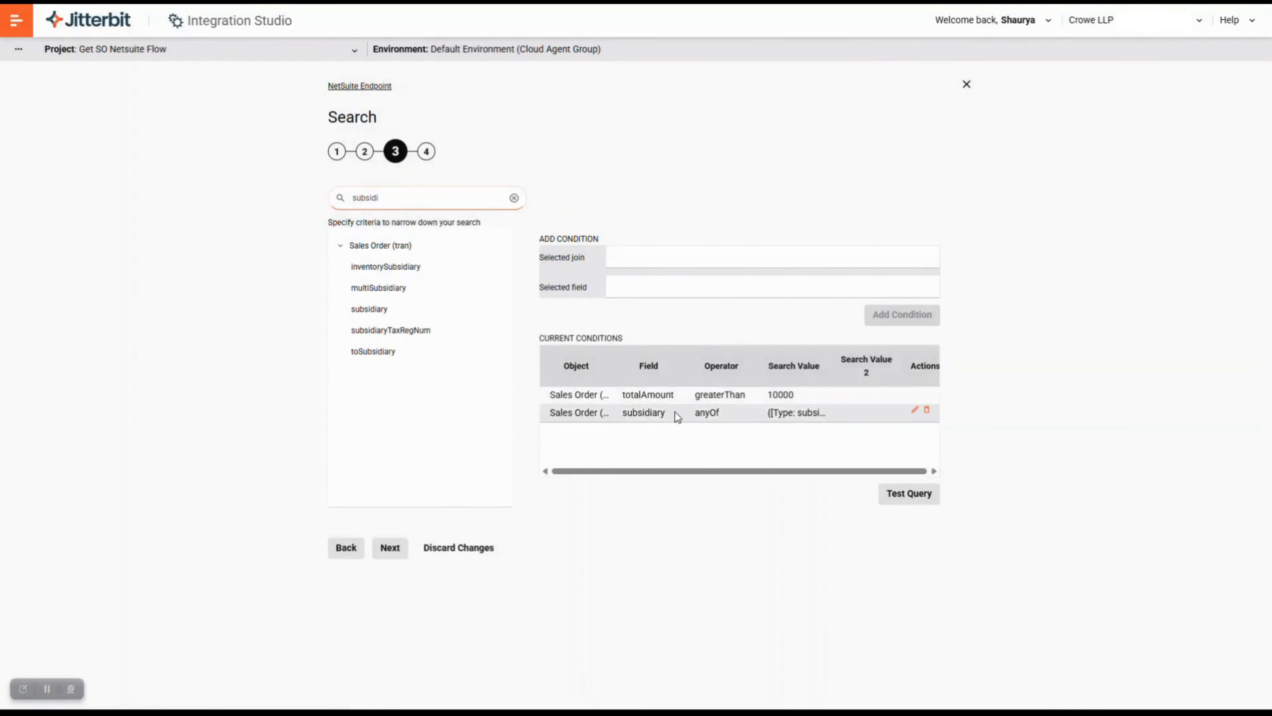
# - Test the search query and check the number of records in its results summary
pyautogui.click(916, 499)
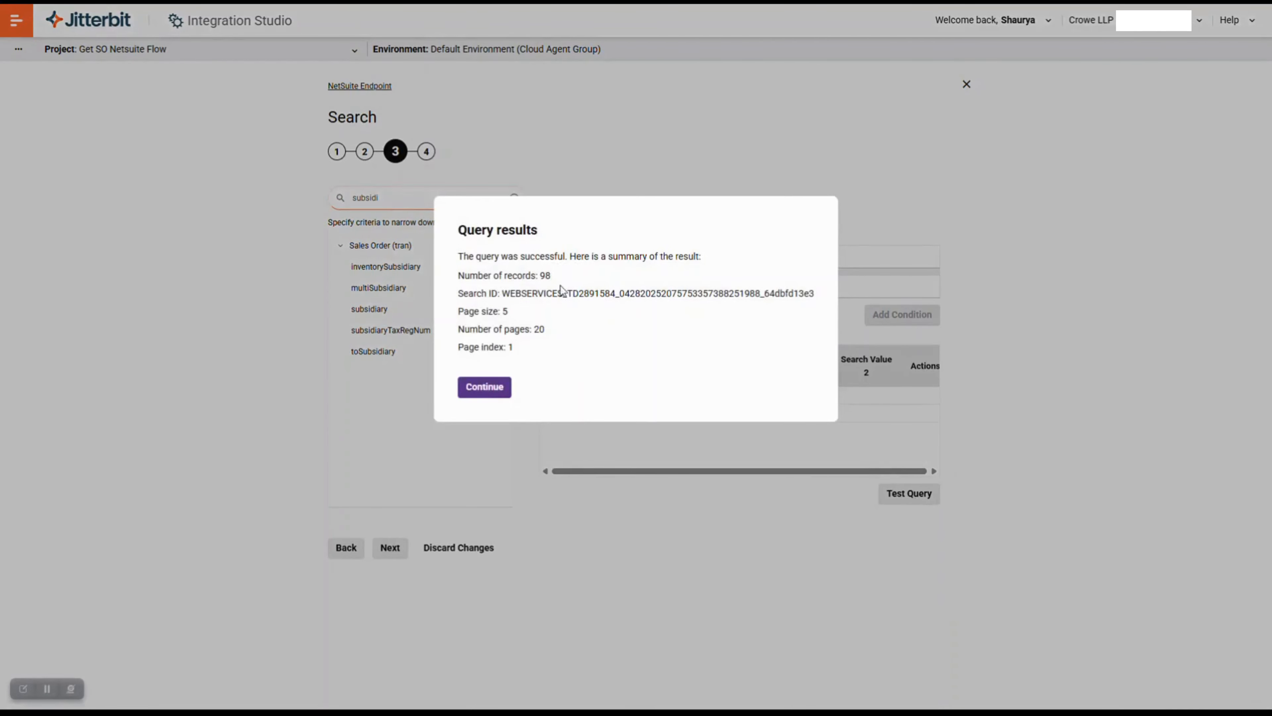
pyautogui.moveTo(560, 277); pyautogui.dragTo(532, 276)
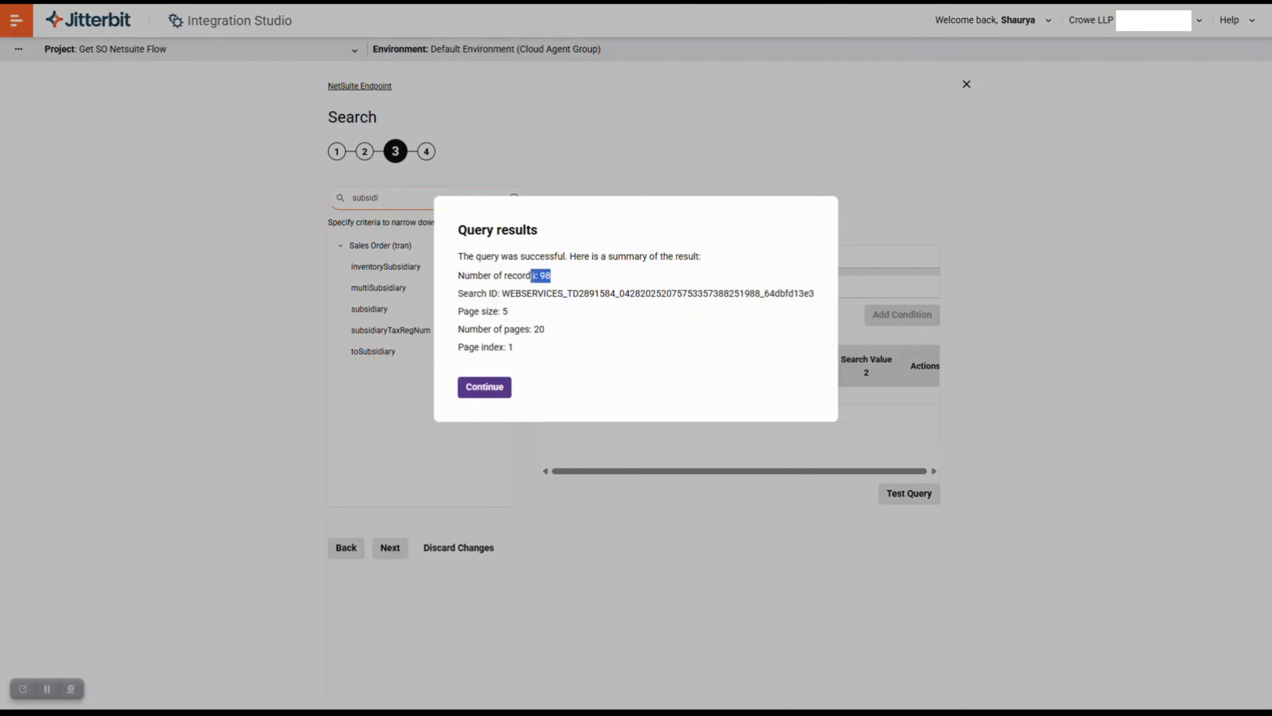
pyautogui.click(499, 388)
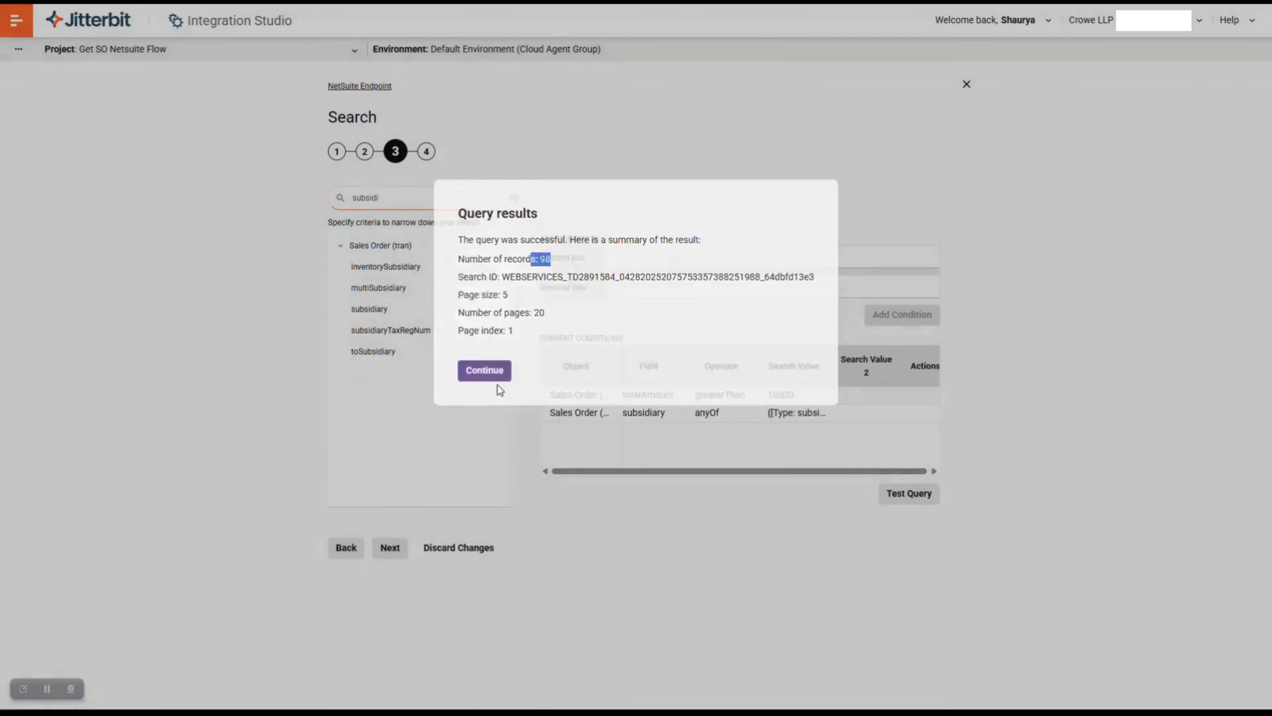
# - Proceed to the data schema and finish configuring the Search activity
pyautogui.click(395, 549)
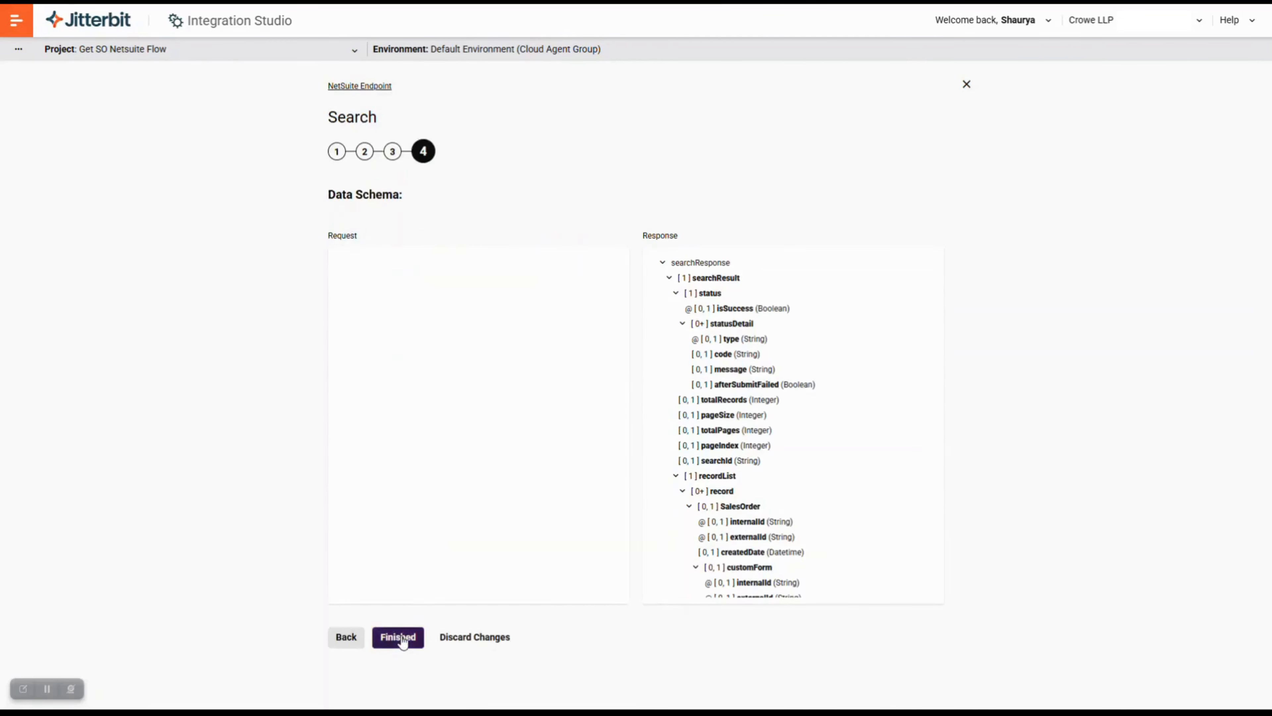
pyautogui.click(402, 637)
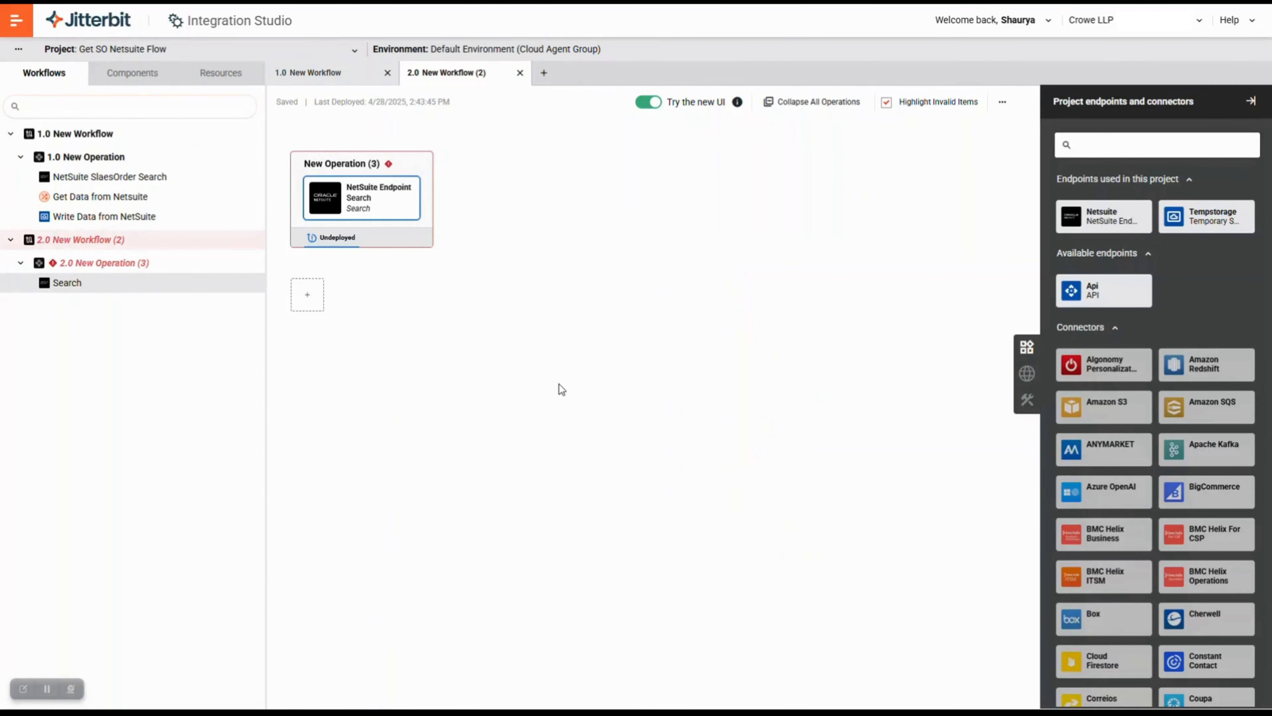
pyautogui.moveTo(431, 203)
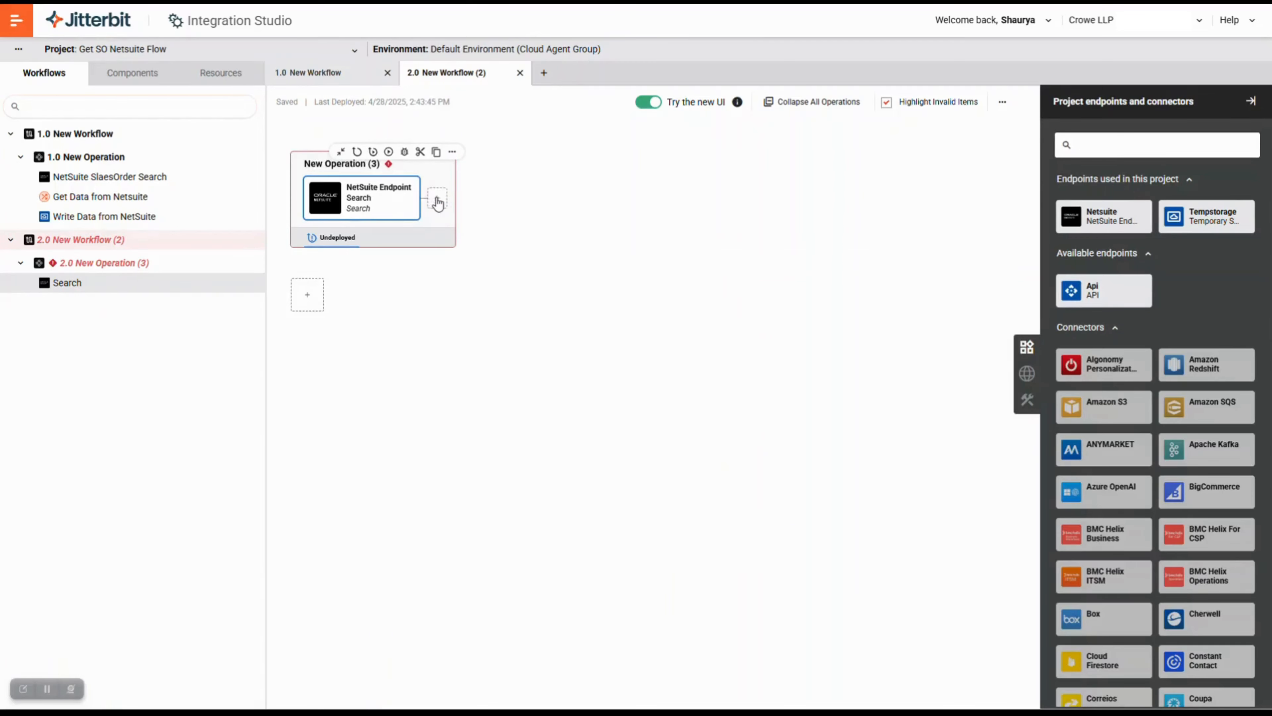
# - Add a new transformation after the Search activity and expand the SalesOrder record in its source schema to review the fields
pyautogui.click(437, 202)
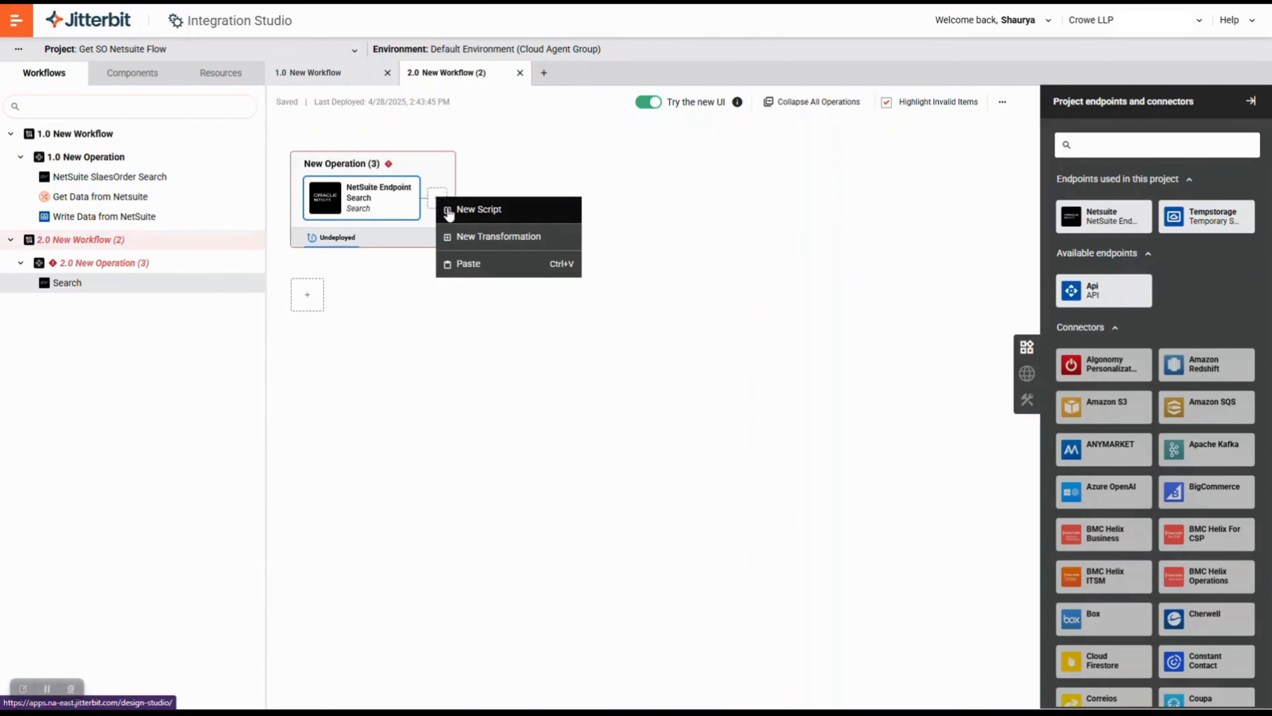
pyautogui.click(455, 236)
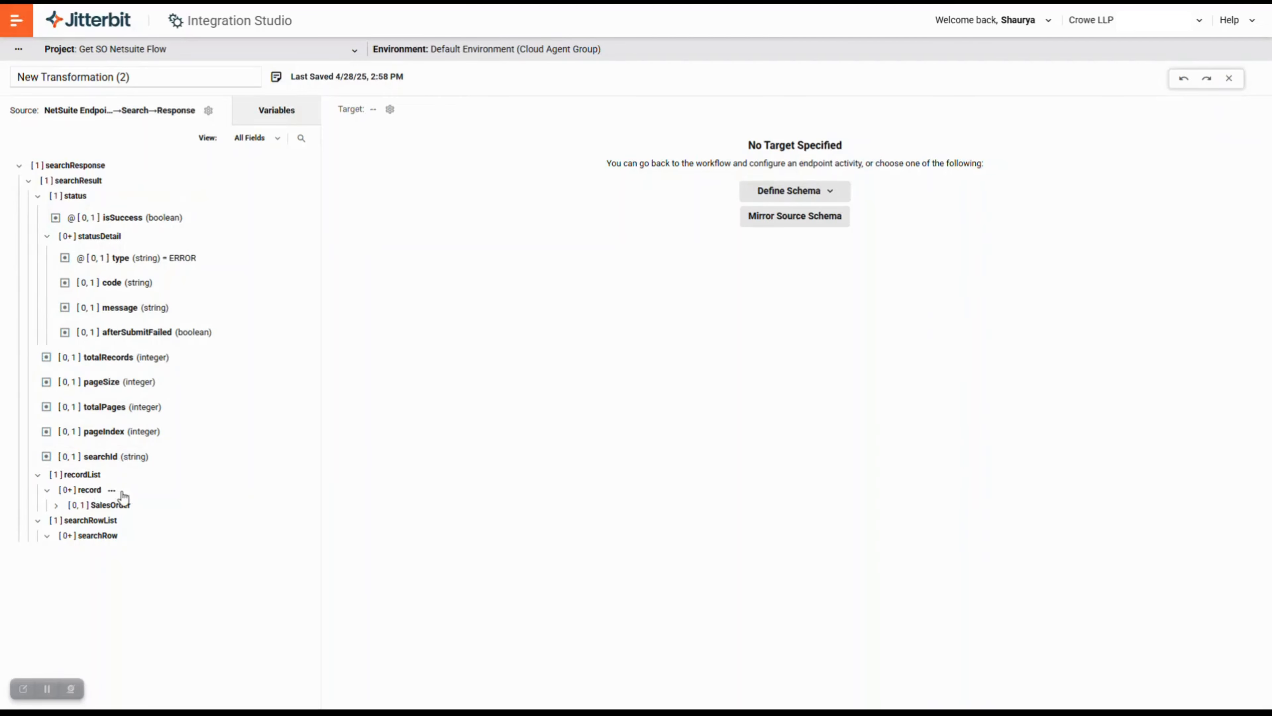
pyautogui.click(57, 507)
pyautogui.scroll(-8, 166, 534)
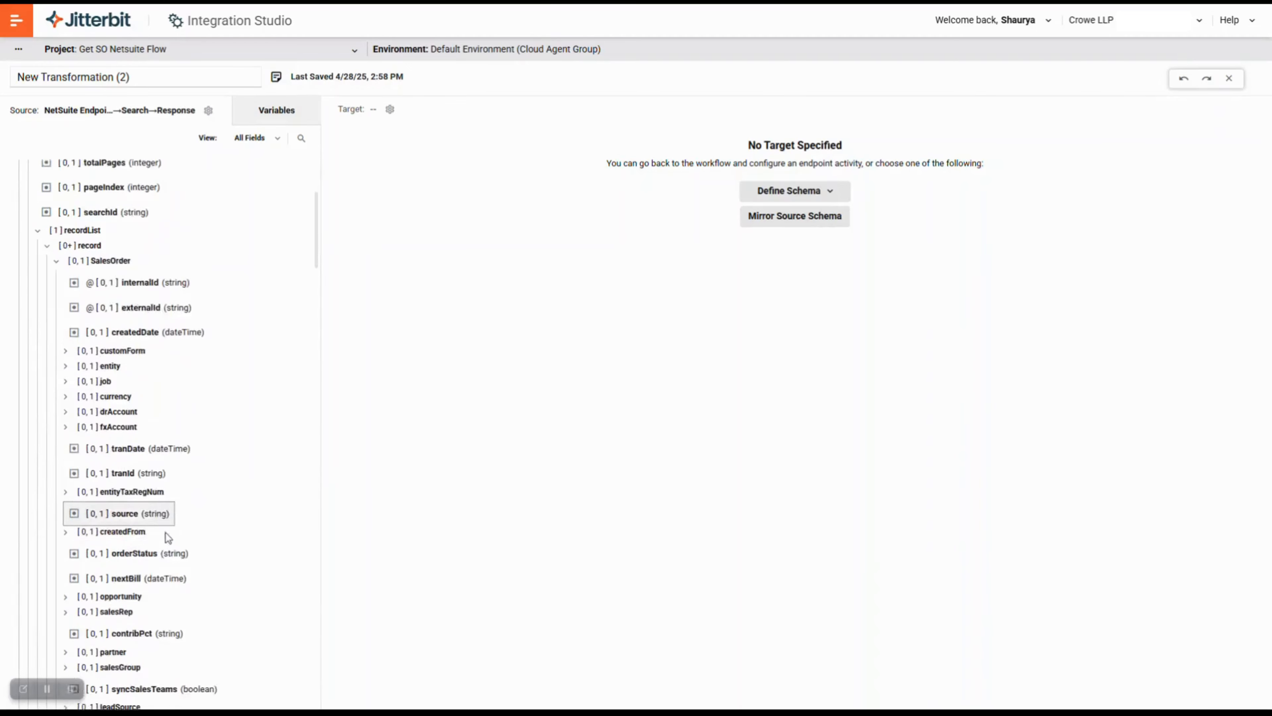
pyautogui.scroll(-1, 166, 534)
pyautogui.scroll(4, 167, 538)
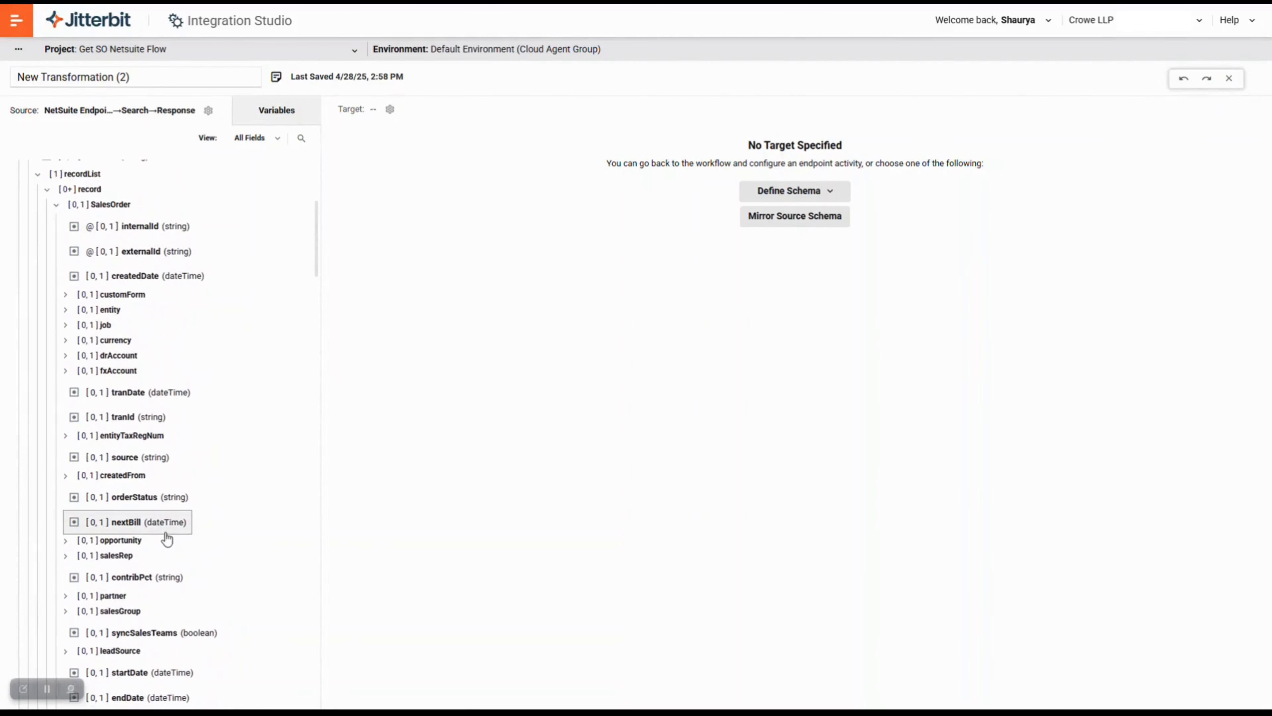
pyautogui.scroll(-1, 167, 536)
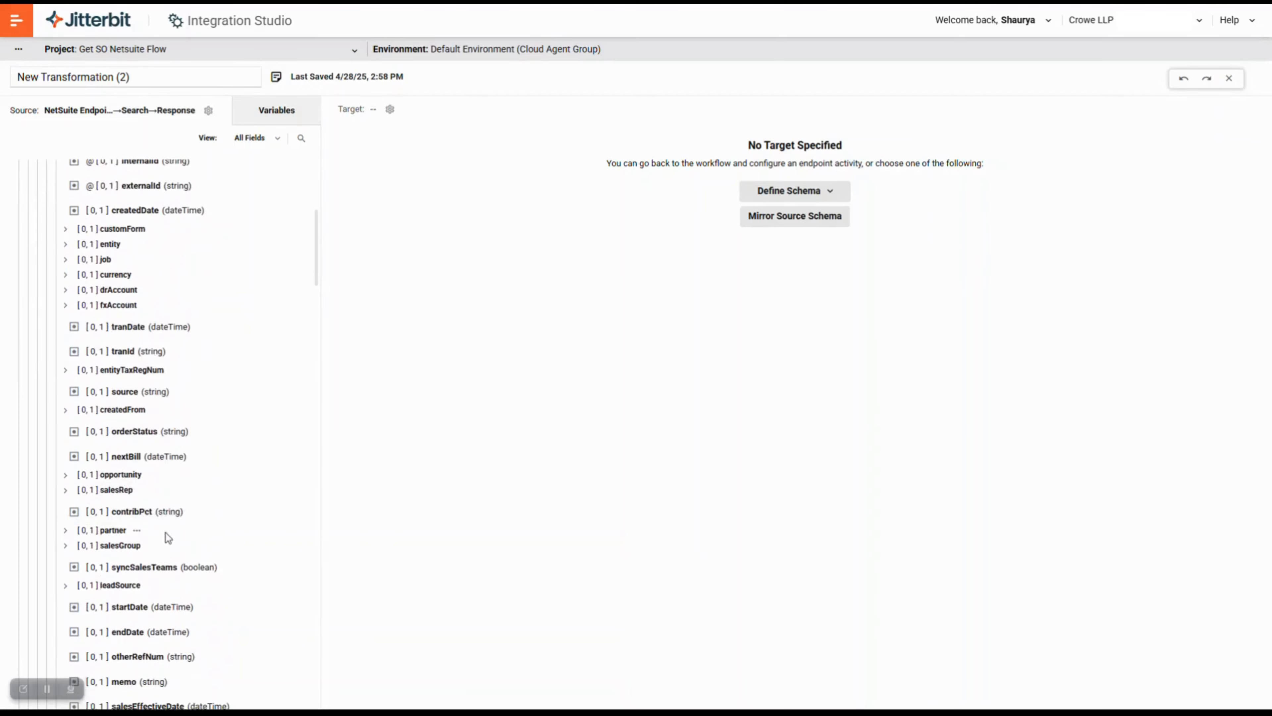
pyautogui.scroll(2, 165, 534)
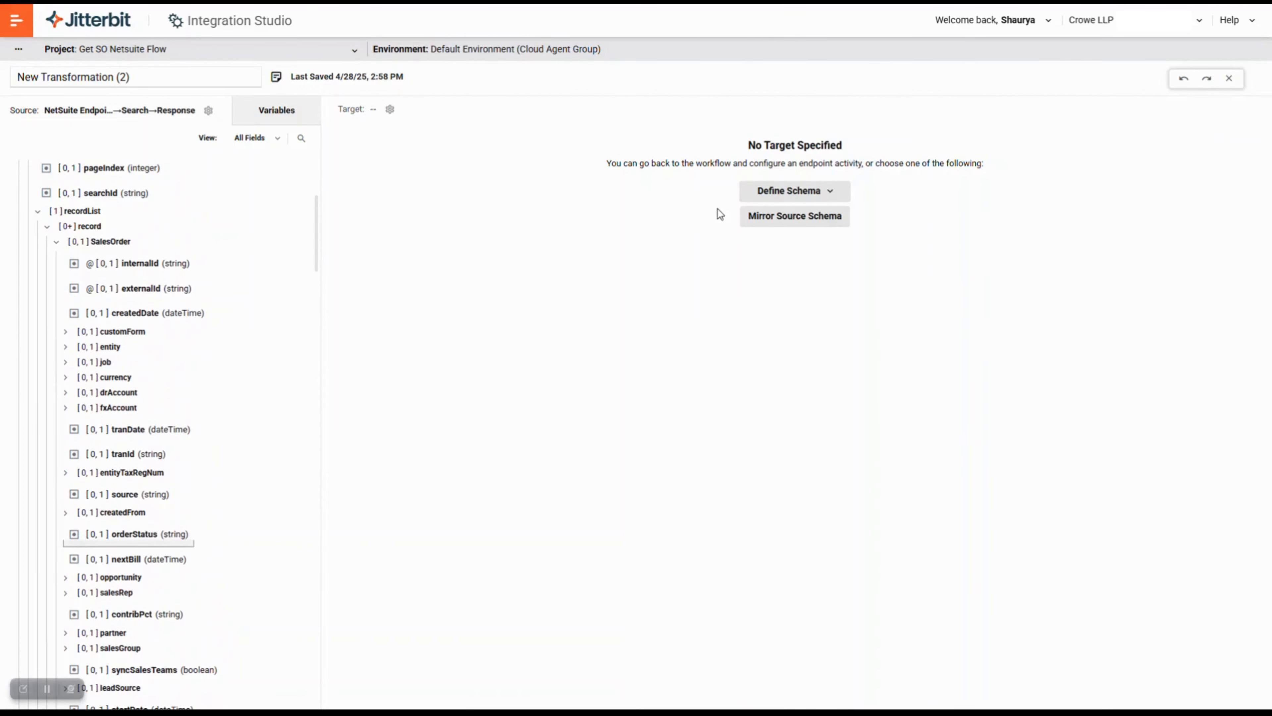
# - Define a flat target schema for the transformation and add two string fields to it
pyautogui.click(773, 195)
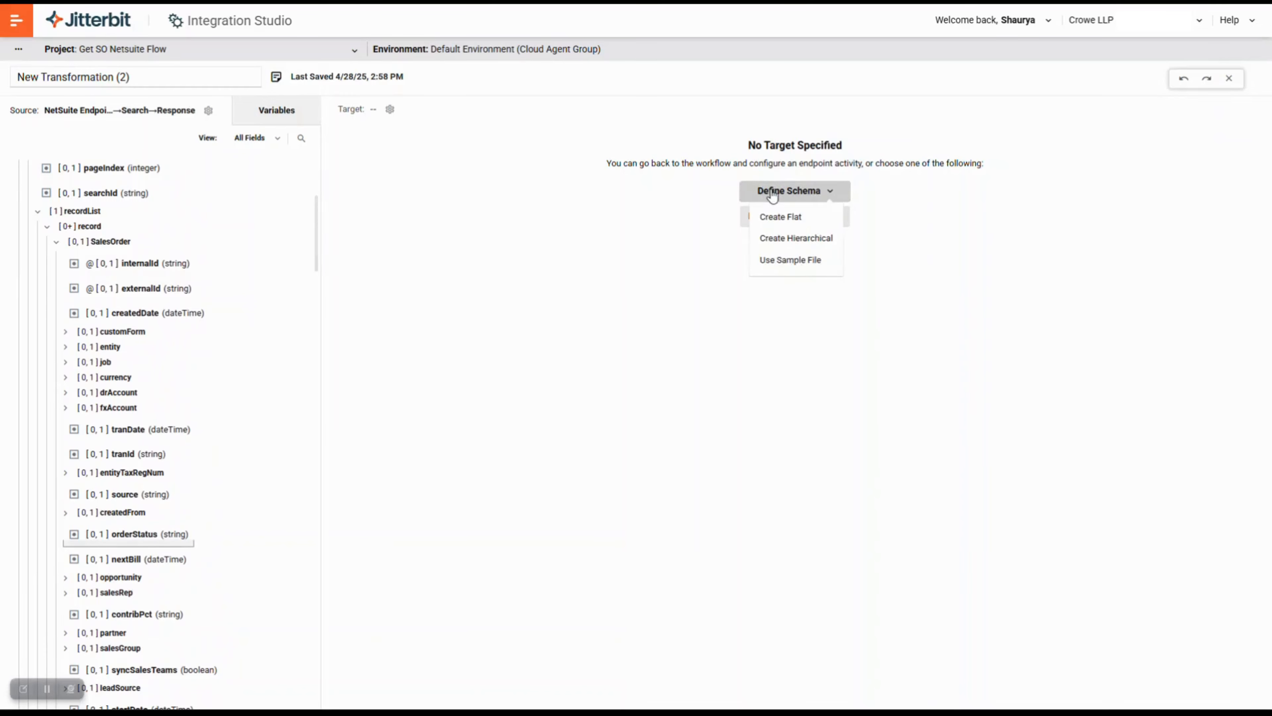
pyautogui.click(781, 217)
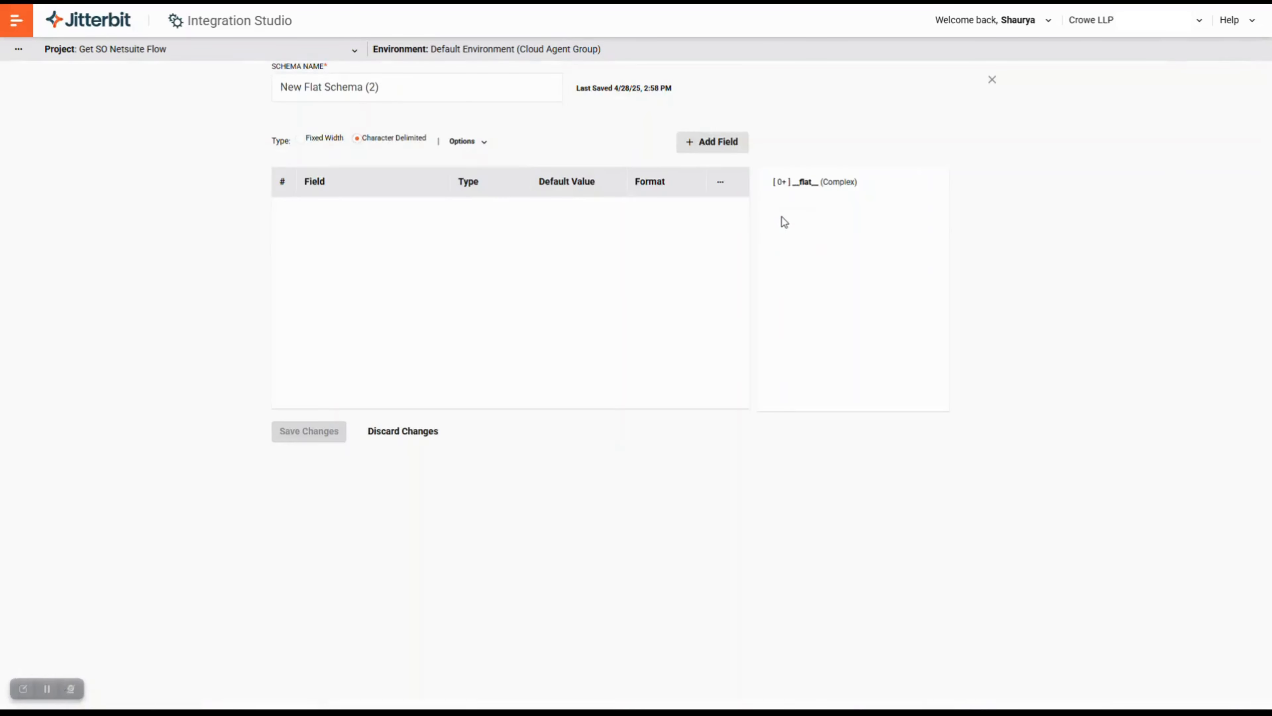
pyautogui.click(681, 143)
pyautogui.click(682, 143)
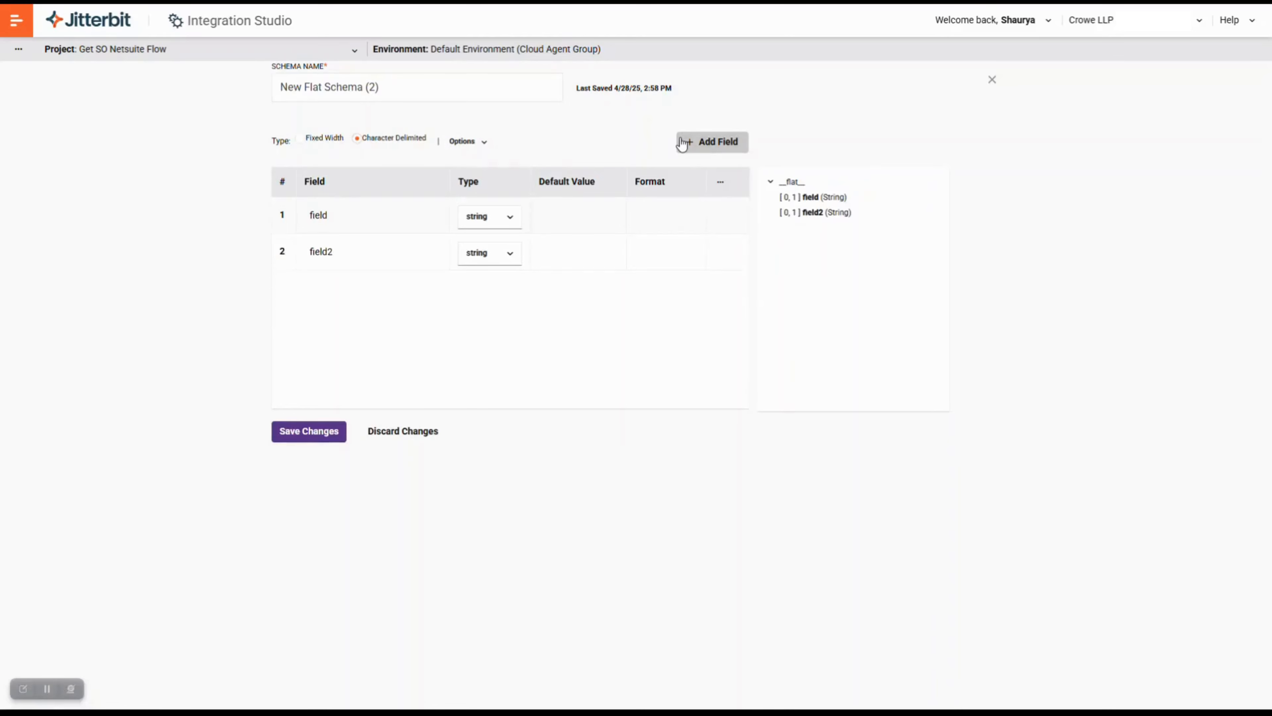
# - Name the two target schema fields Status and internalid, and save the schema
pyautogui.click(349, 220)
pyautogui.press('BackSpace')
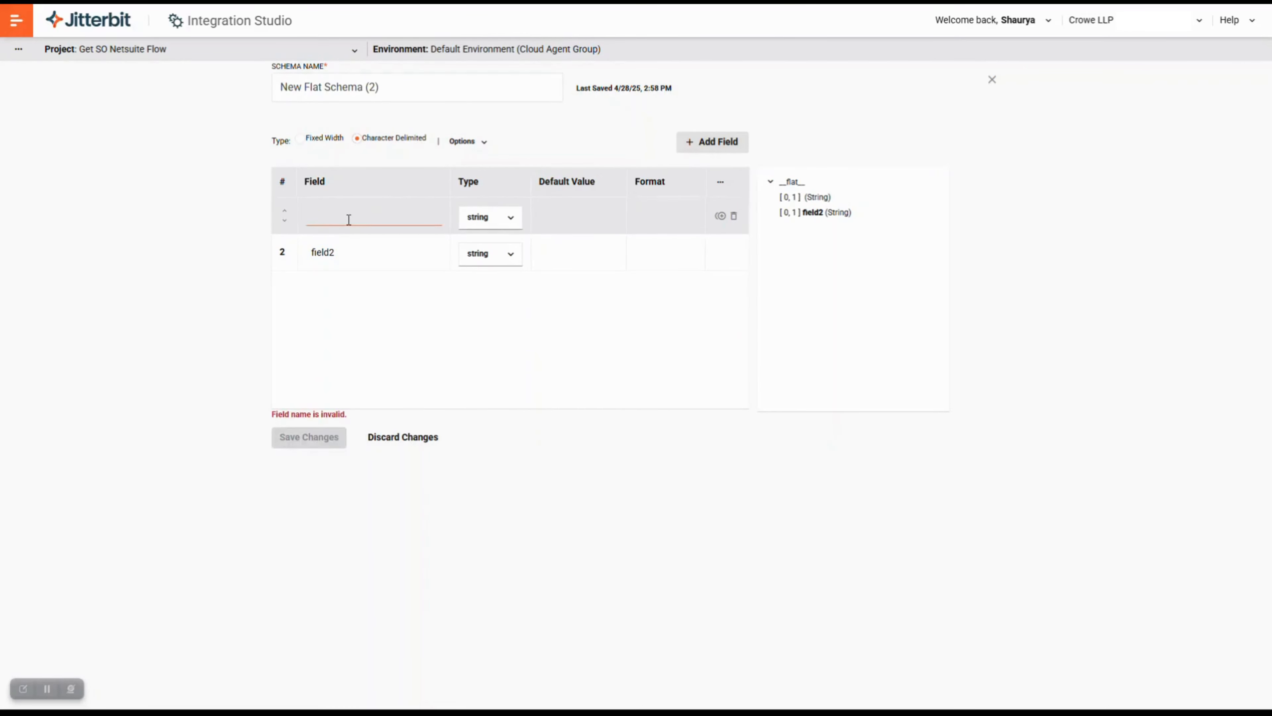
pyautogui.write('St')
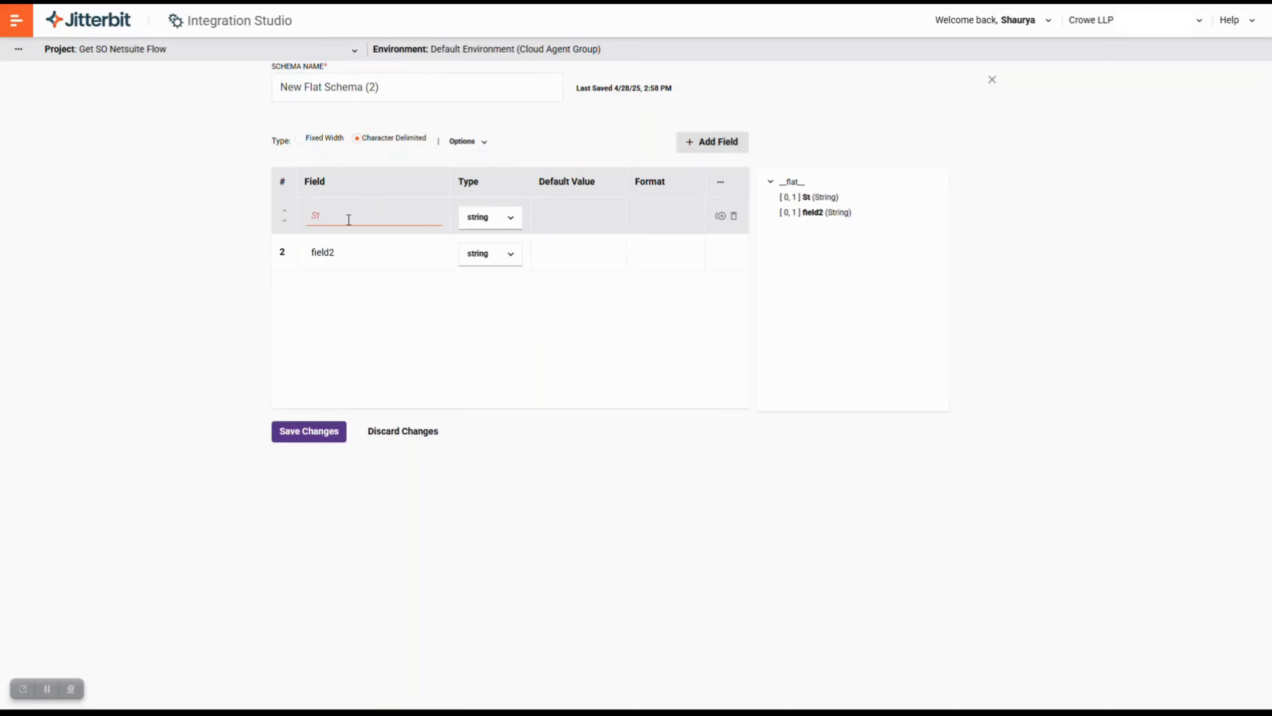
pyautogui.write('atus')
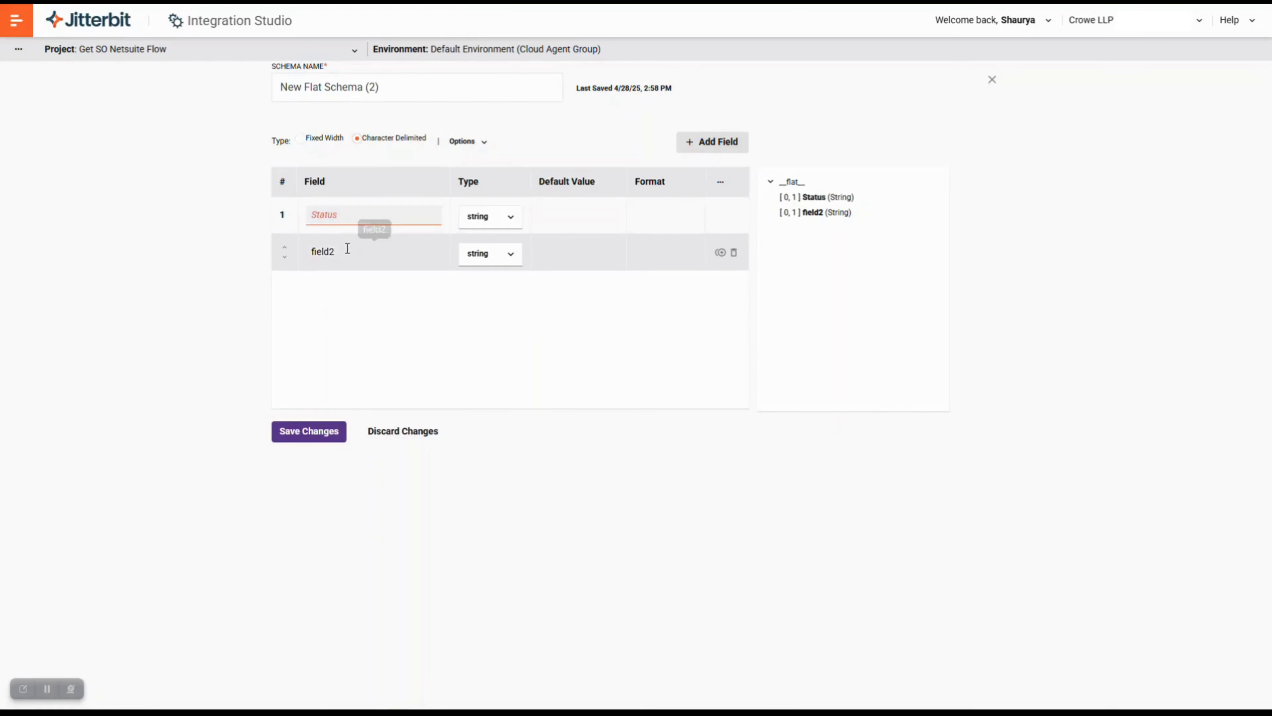
pyautogui.click(347, 249)
pyautogui.doubleClick(348, 250)
pyautogui.press('BackSpace')
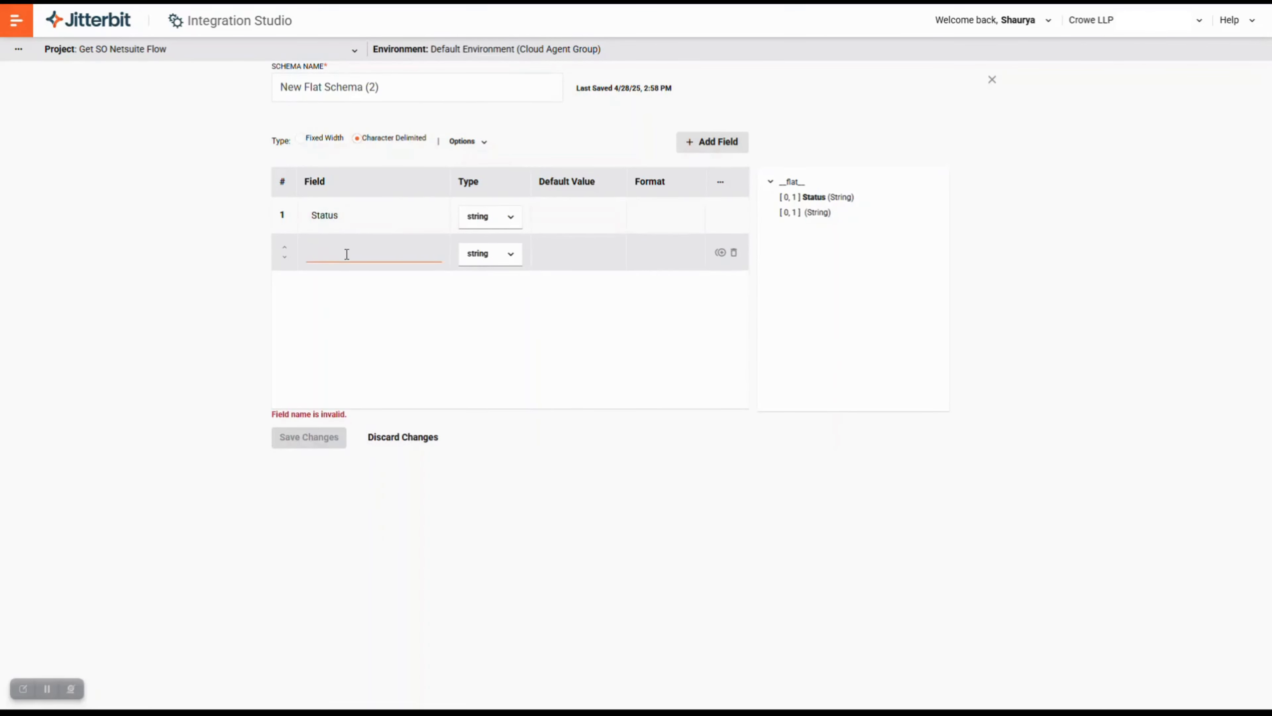
pyautogui.write('inter')
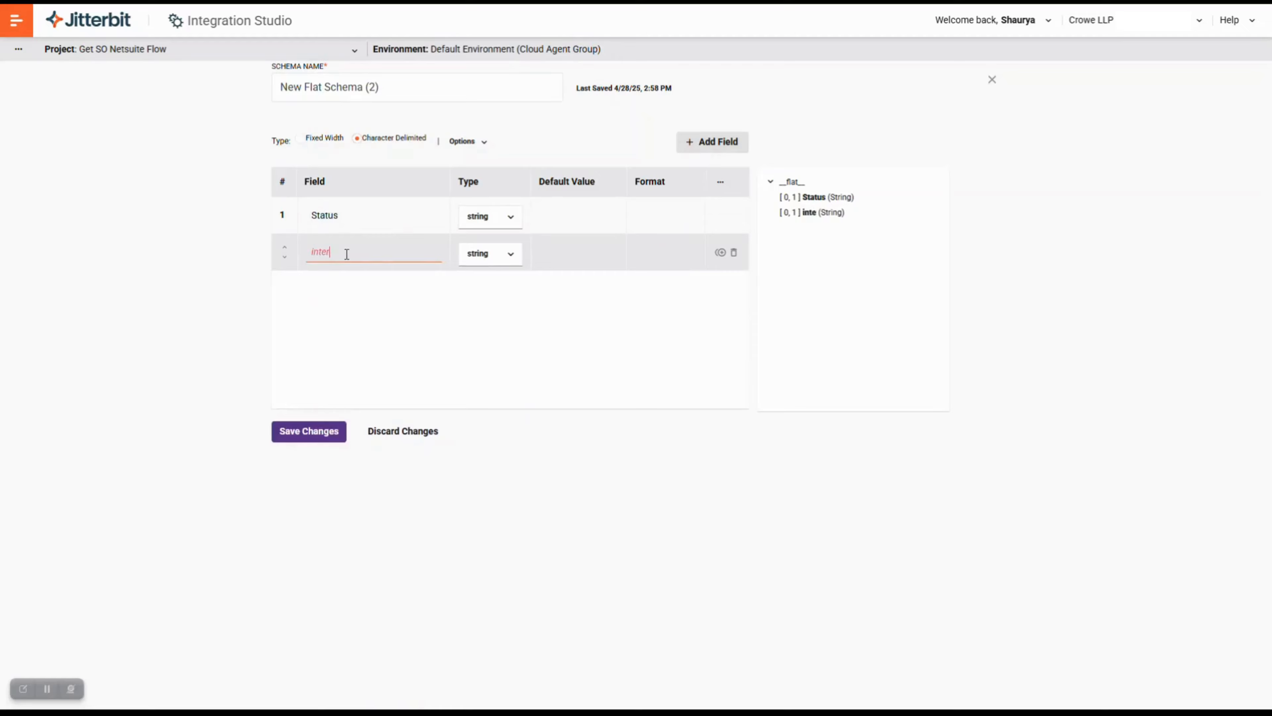
pyautogui.write('nalid')
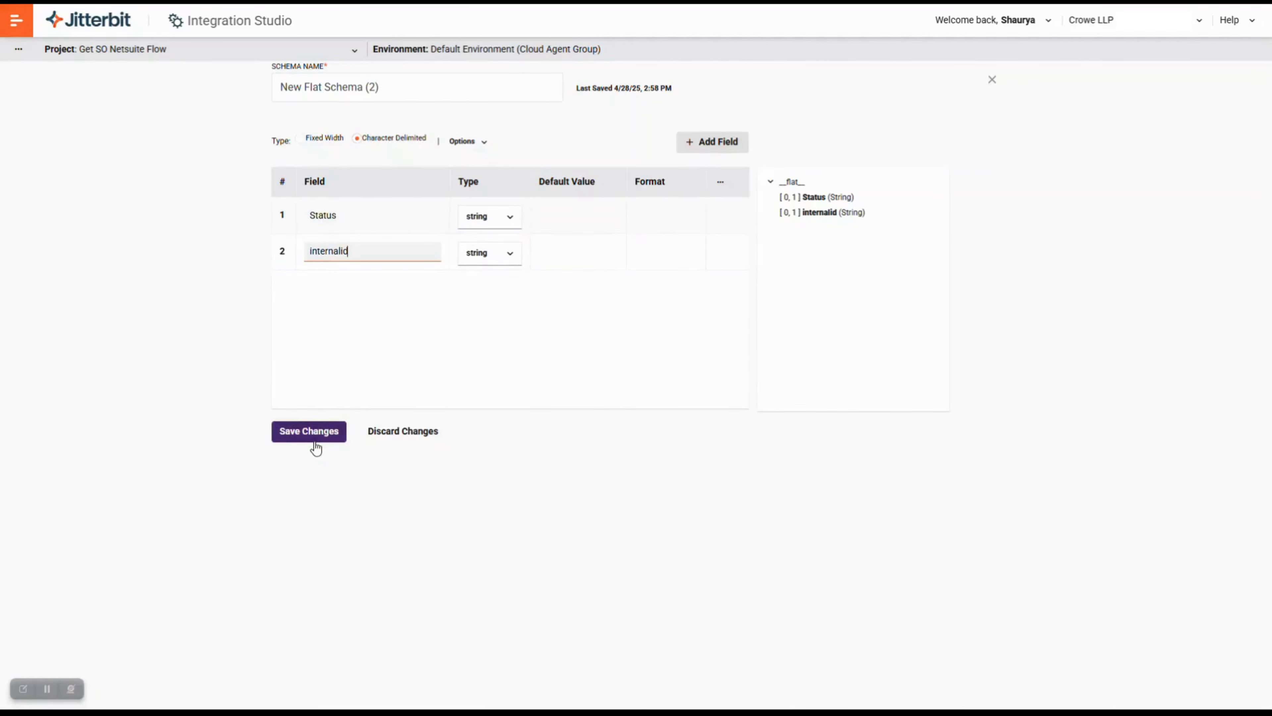
pyautogui.click(306, 435)
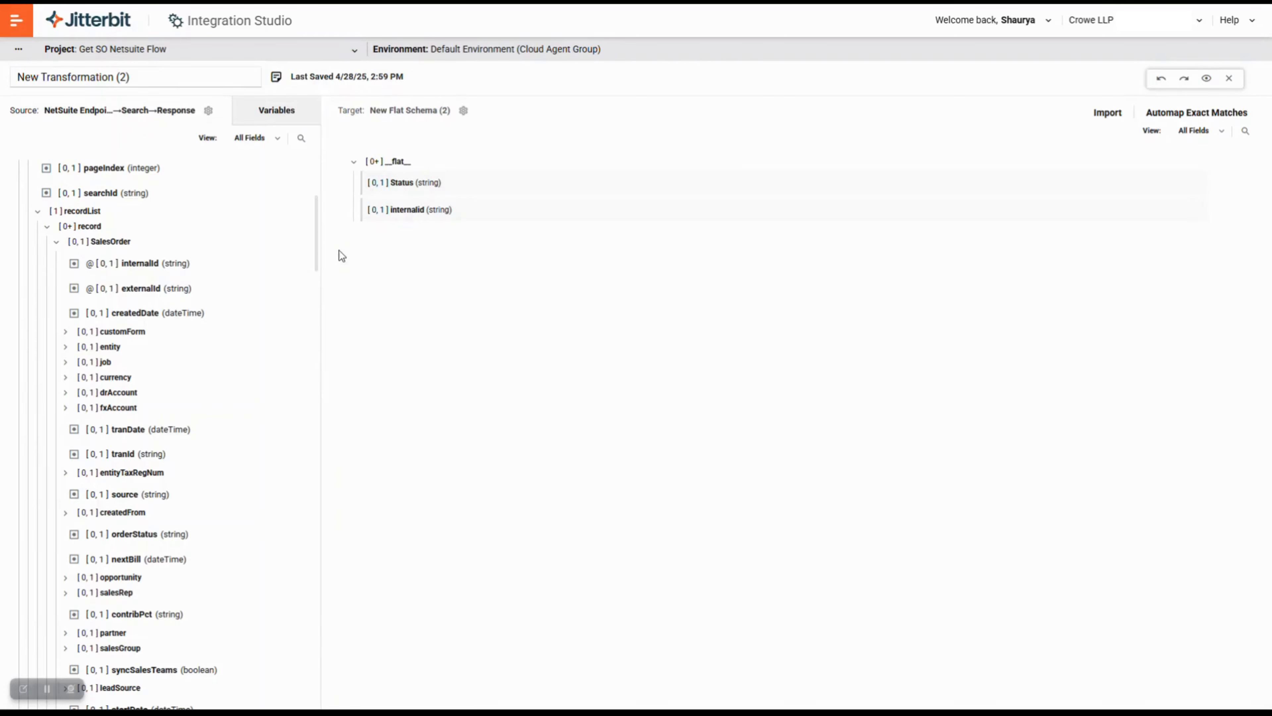
# - Map the SalesOrder internalId source field to the internalid field of the target schema
pyautogui.scroll(5, 253, 305)
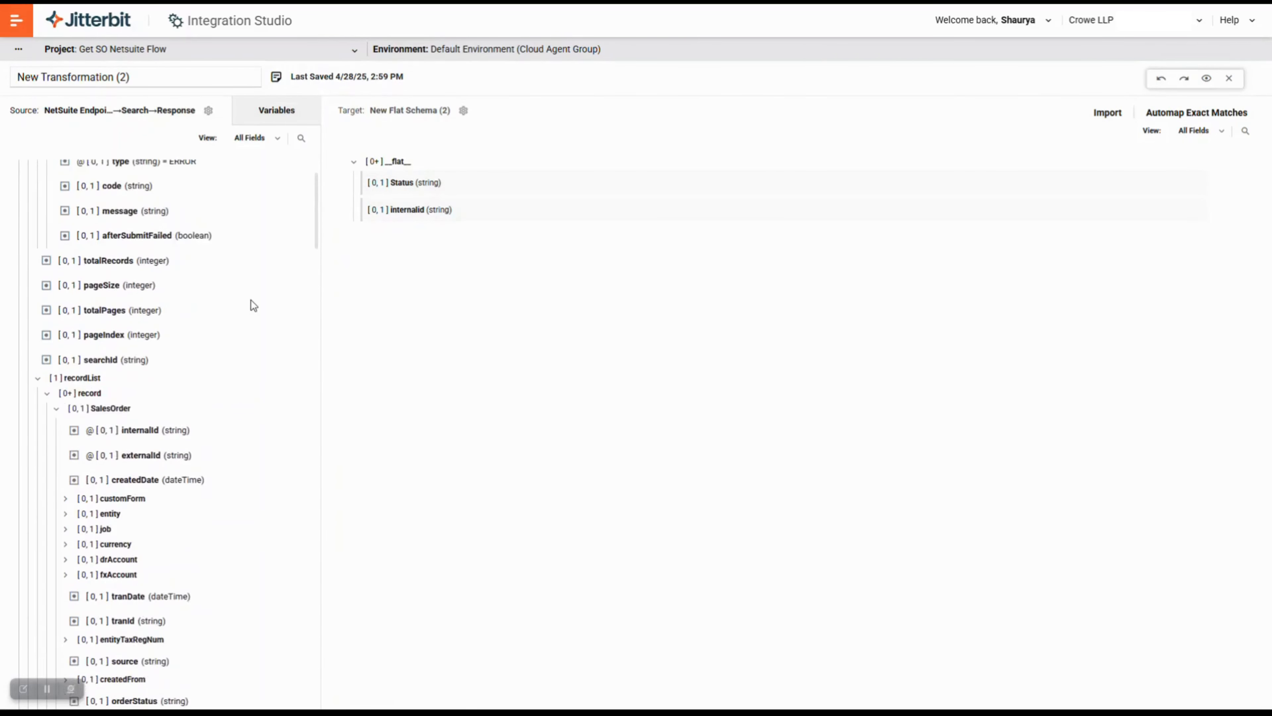
pyautogui.scroll(-3, 251, 300)
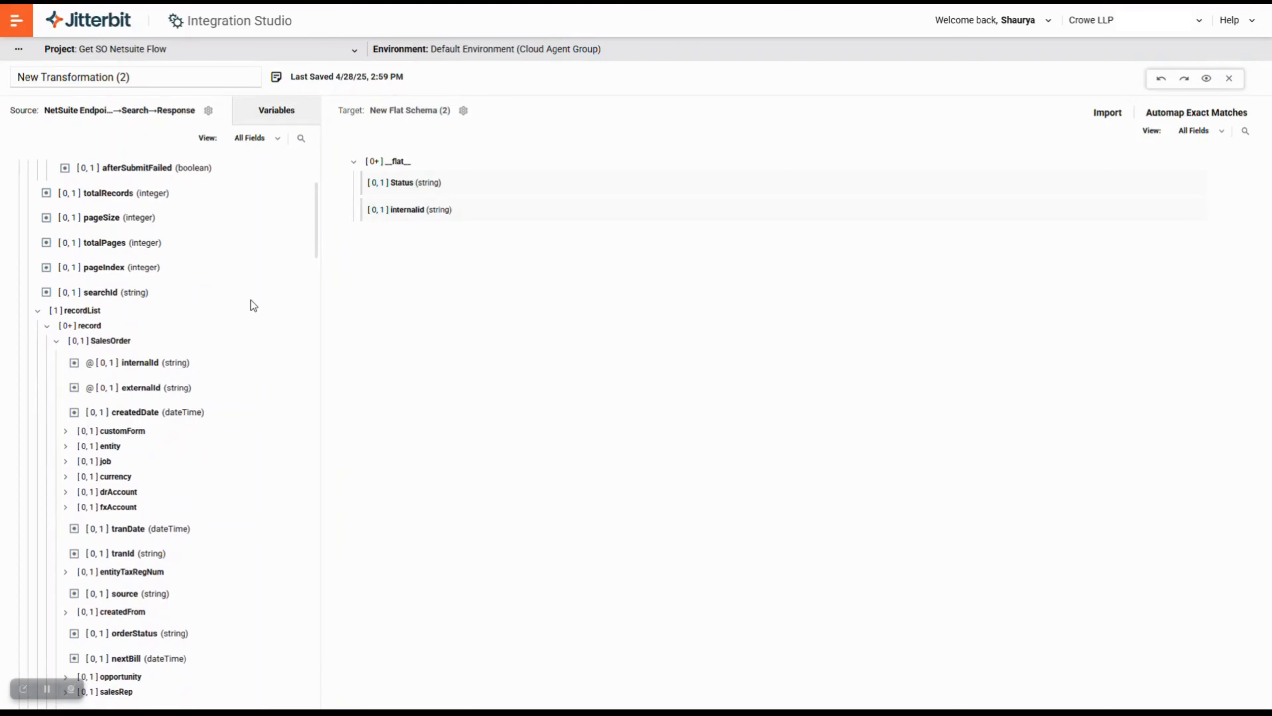
pyautogui.scroll(-2, 252, 305)
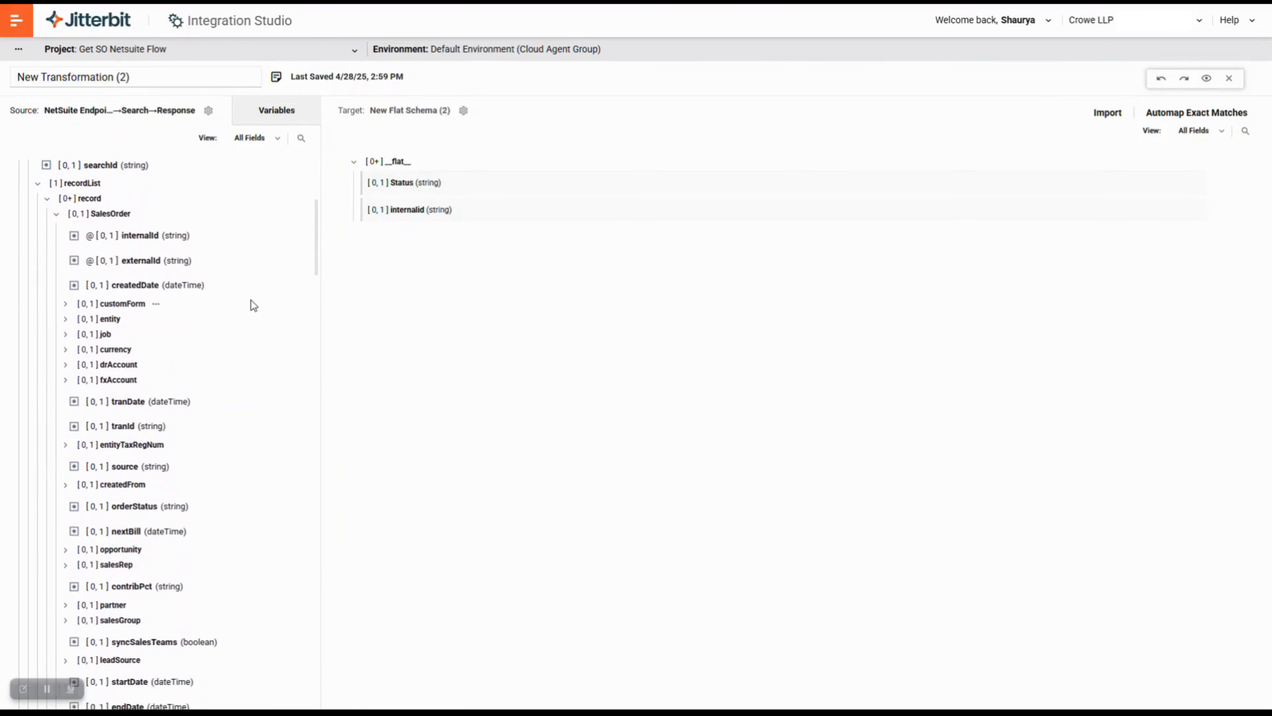
pyautogui.scroll(1, 250, 301)
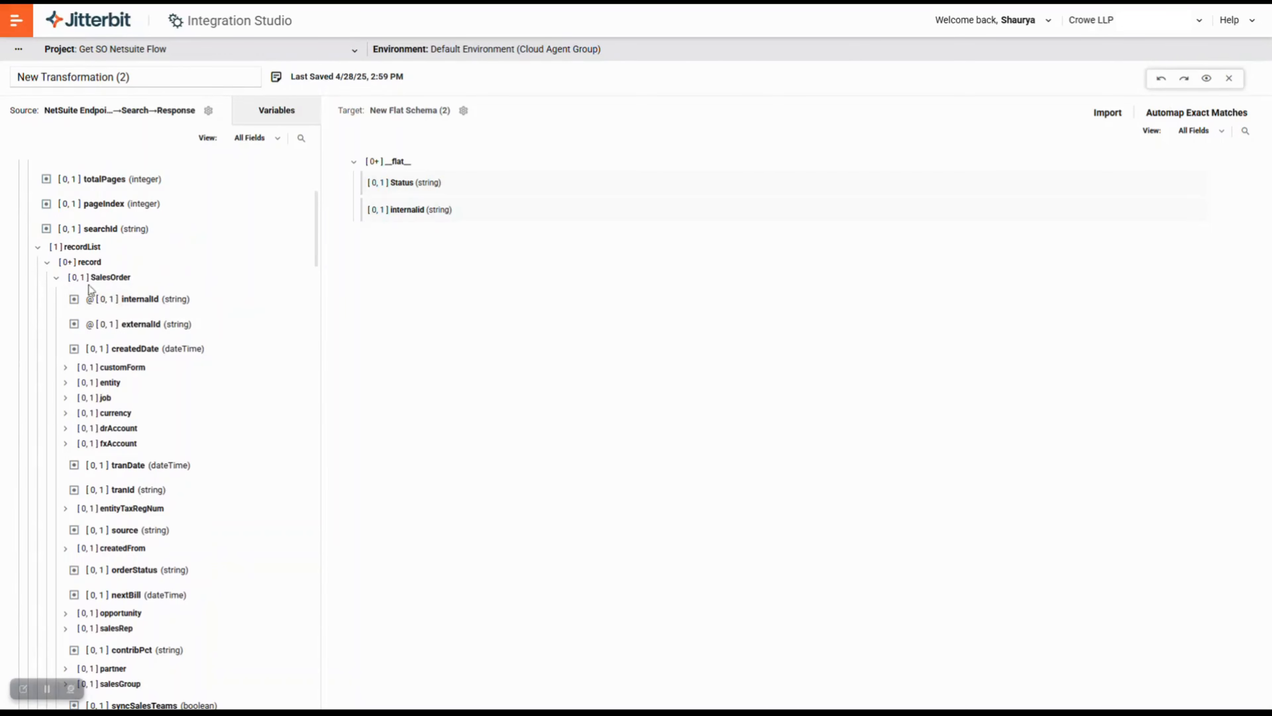
pyautogui.moveTo(126, 306); pyautogui.dragTo(394, 217)
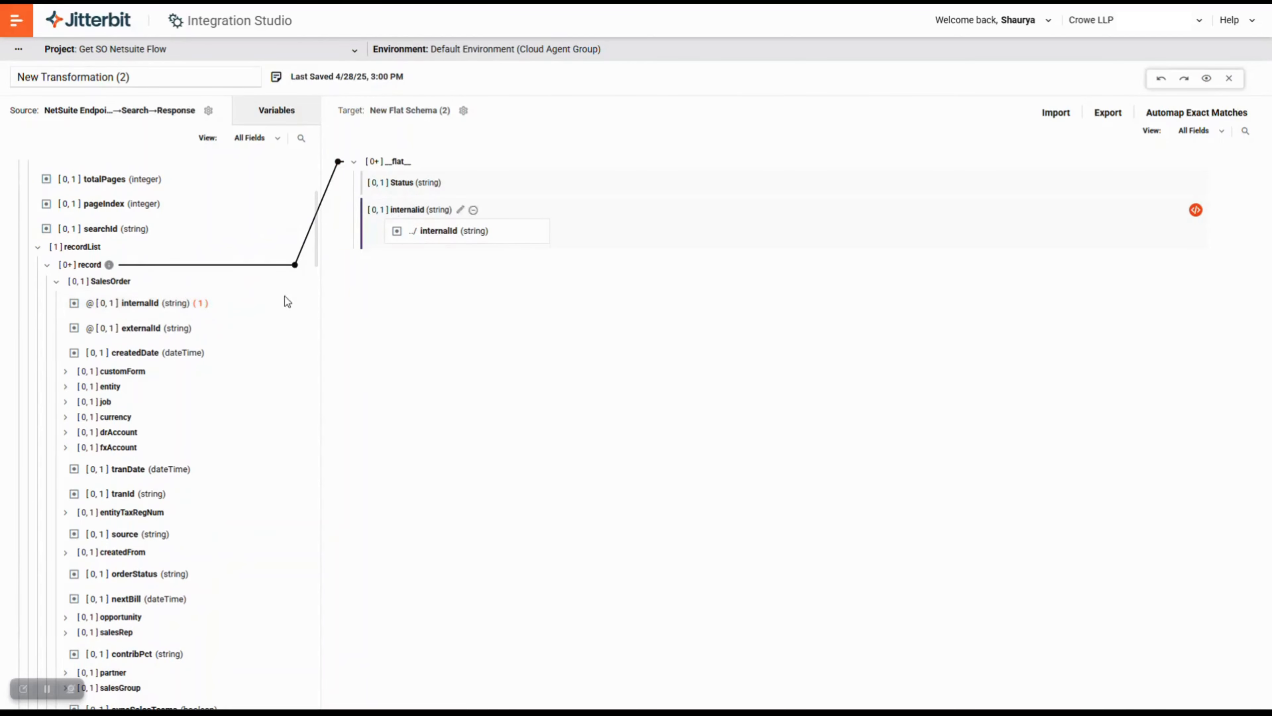
# - Search the source schema for status and map the SalesOrder status field to the target's Status field
pyautogui.scroll(-5, 228, 348)
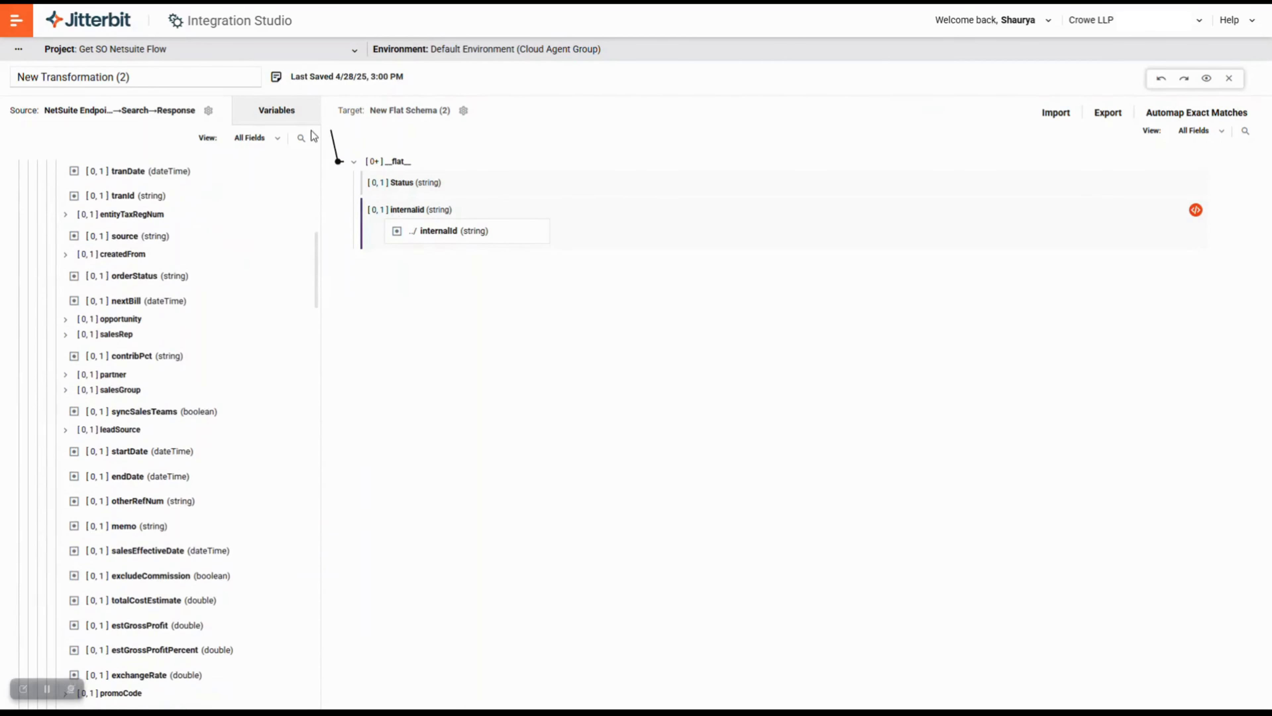
pyautogui.click(301, 137)
pyautogui.write('status')
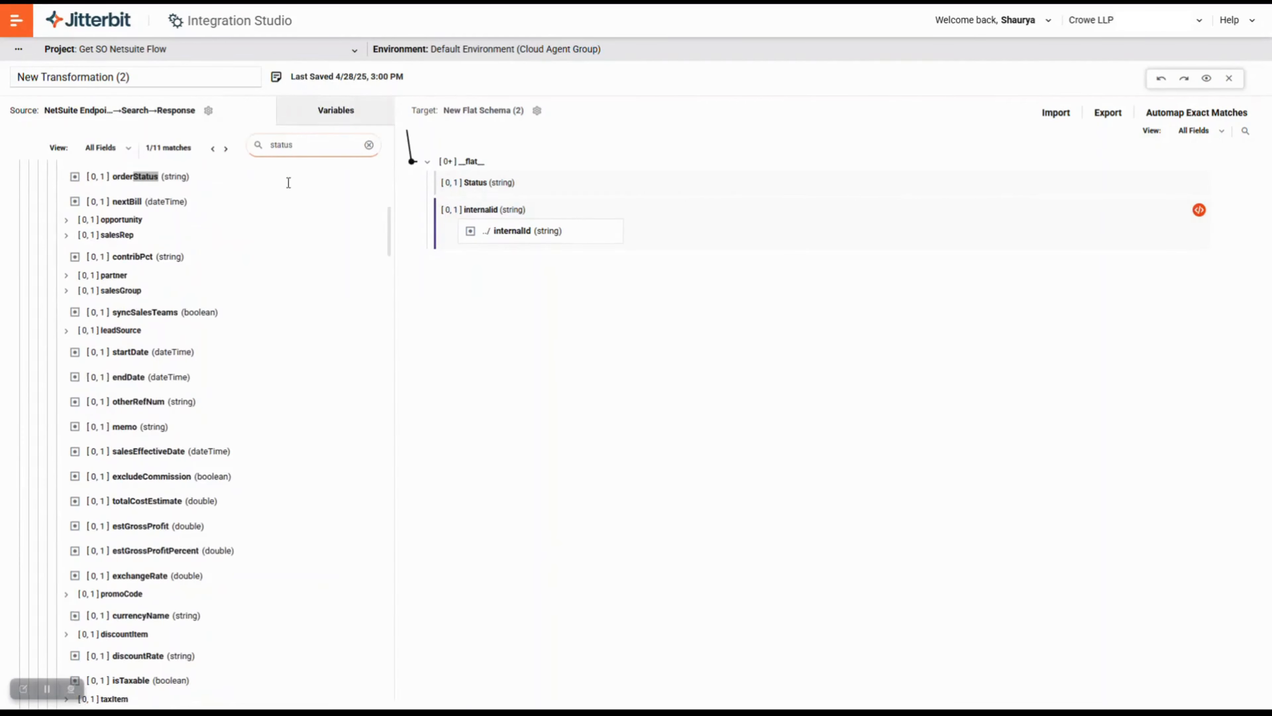
pyautogui.scroll(-5, 249, 301)
pyautogui.scroll(-10, 248, 301)
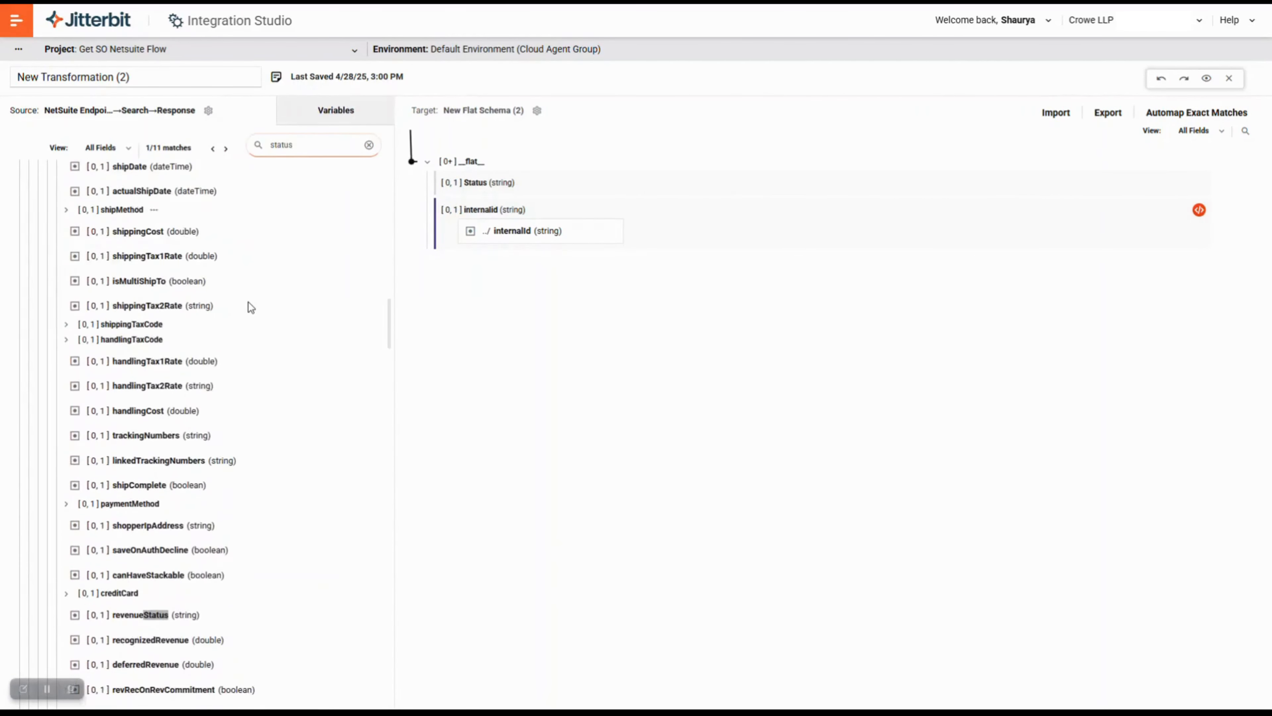
pyautogui.scroll(-8, 248, 302)
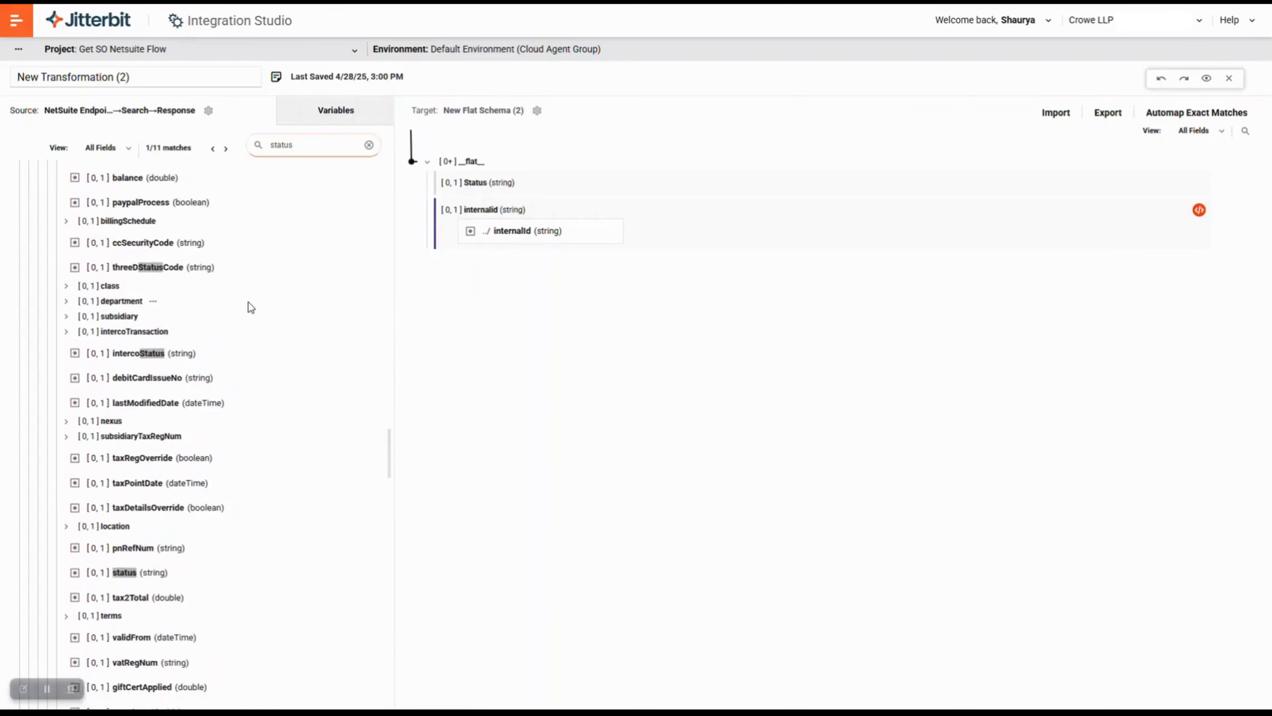
pyautogui.moveTo(156, 271); pyautogui.dragTo(479, 186)
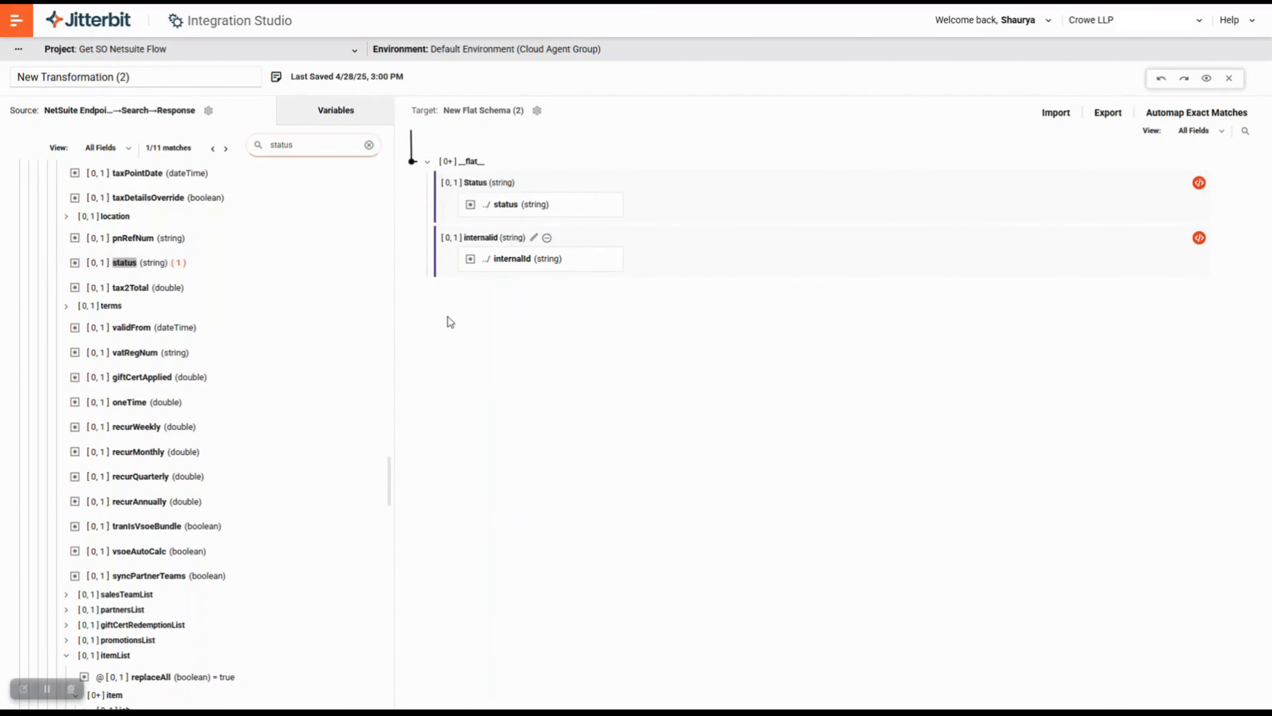
# - Check the record mapping in the source tree and close the transformation to return to the workflow
pyautogui.scroll(-10, 316, 315)
pyautogui.scroll(15, 314, 310)
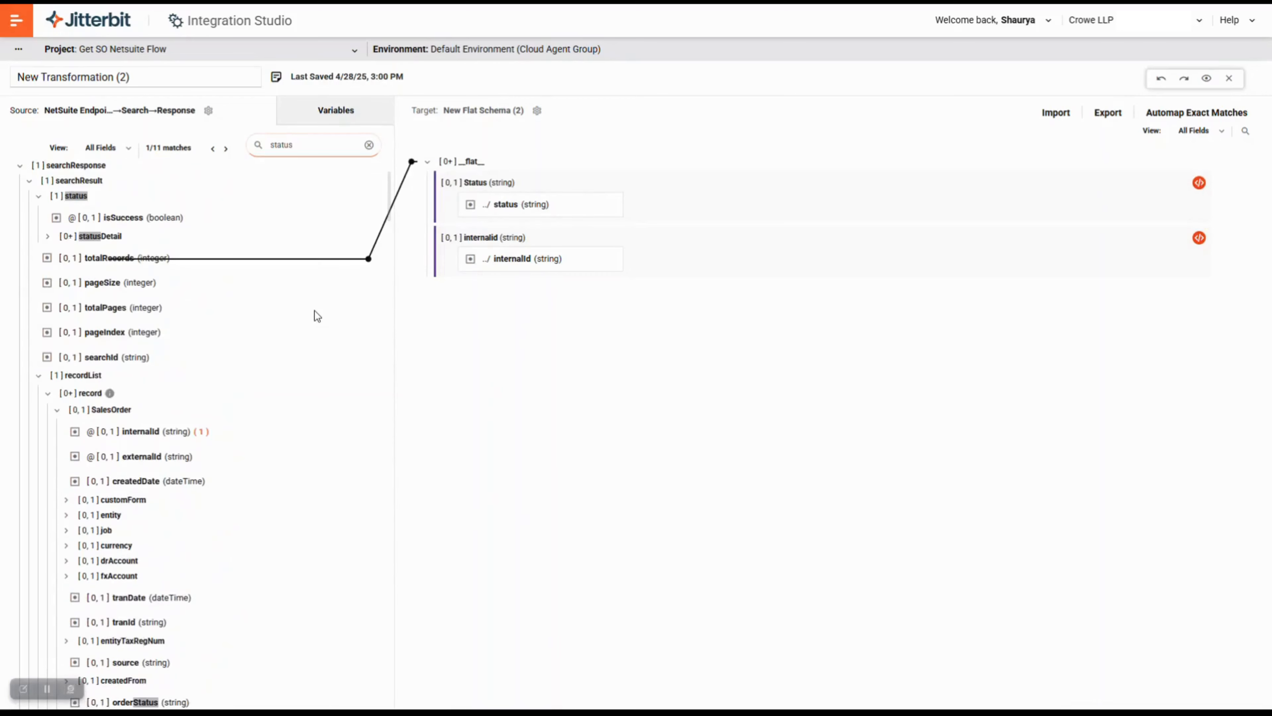
pyautogui.scroll(-1, 314, 310)
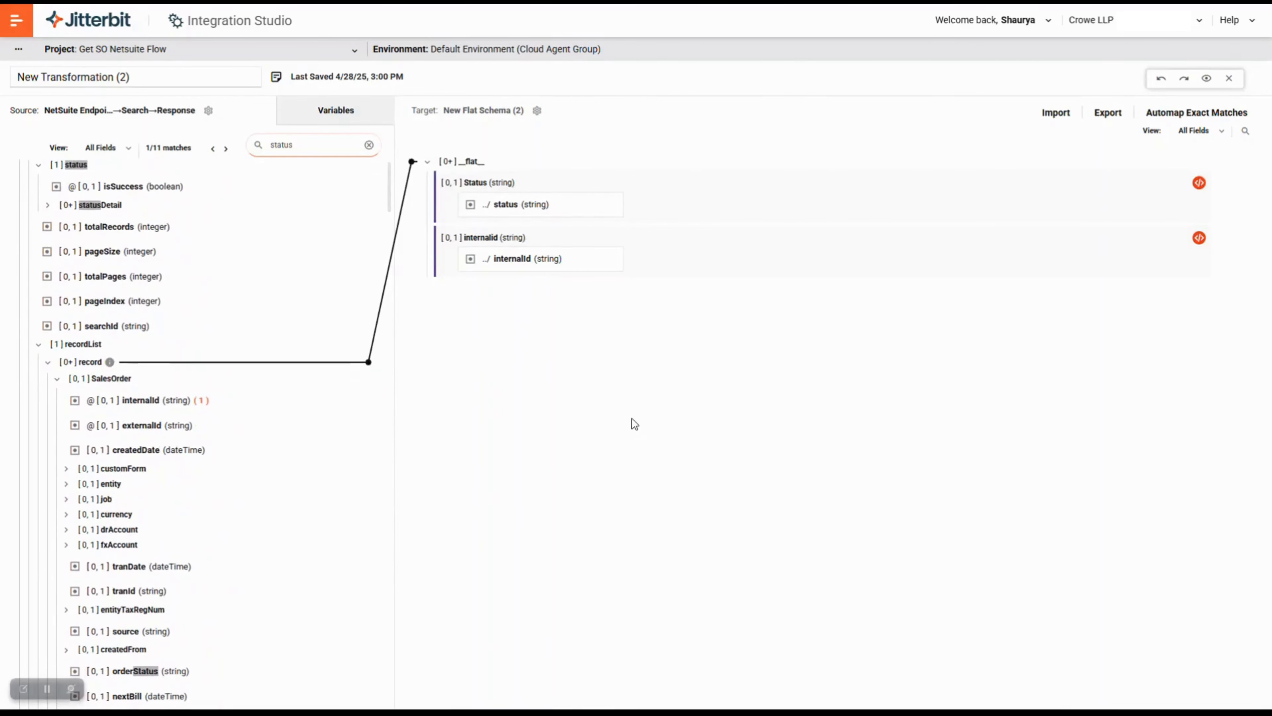
pyautogui.click(1229, 80)
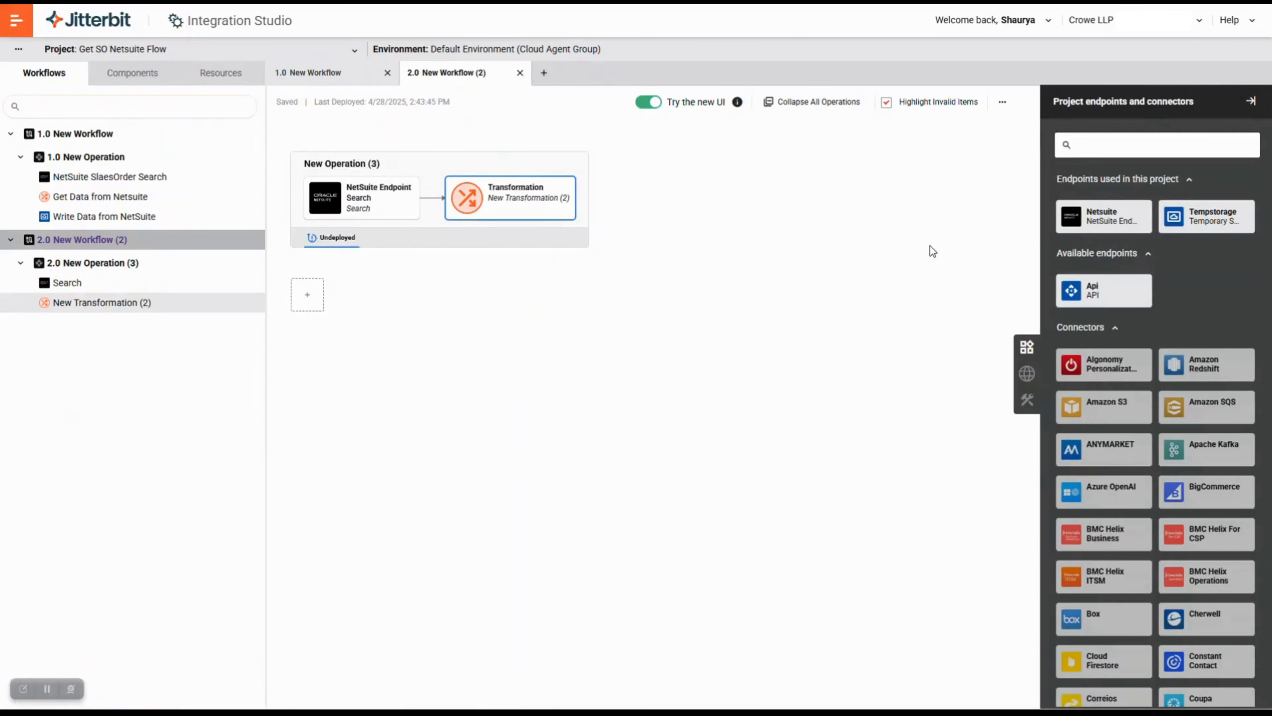
# - Add a Write activity from the Tempstorage endpoint to the operation, directly after the transformation
pyautogui.click(1187, 221)
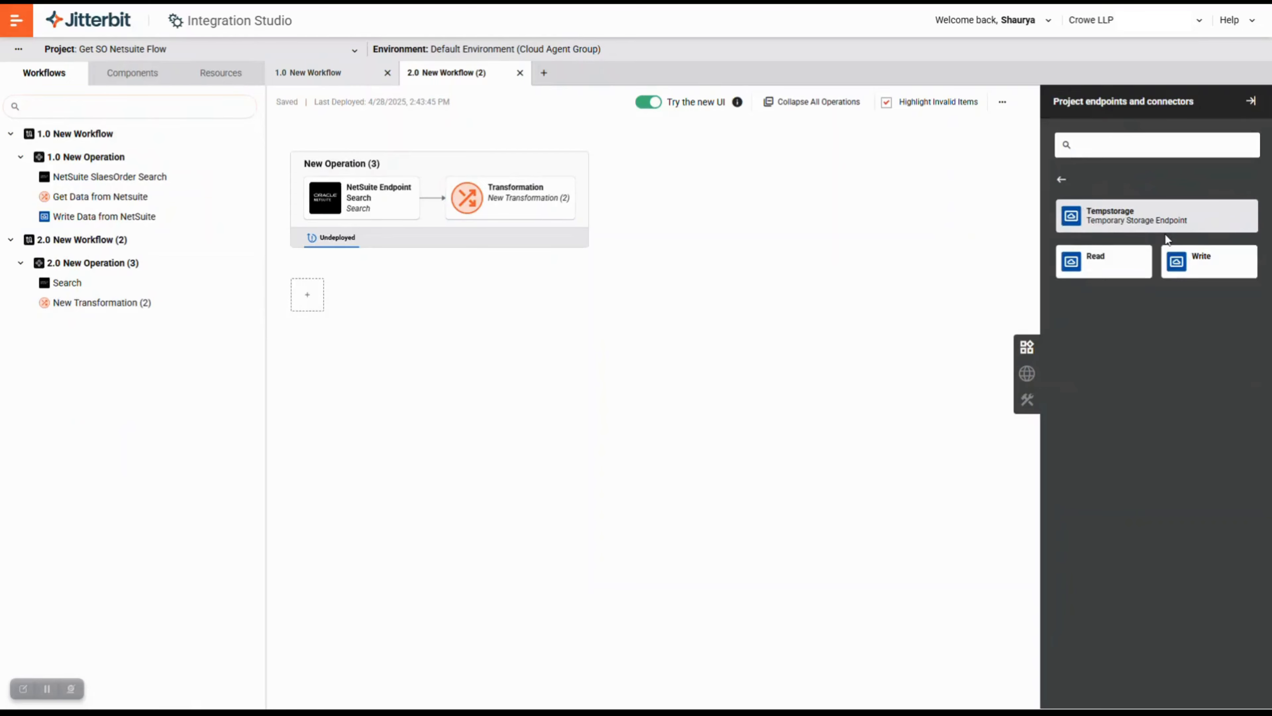
pyautogui.moveTo(1223, 258); pyautogui.dragTo(584, 185)
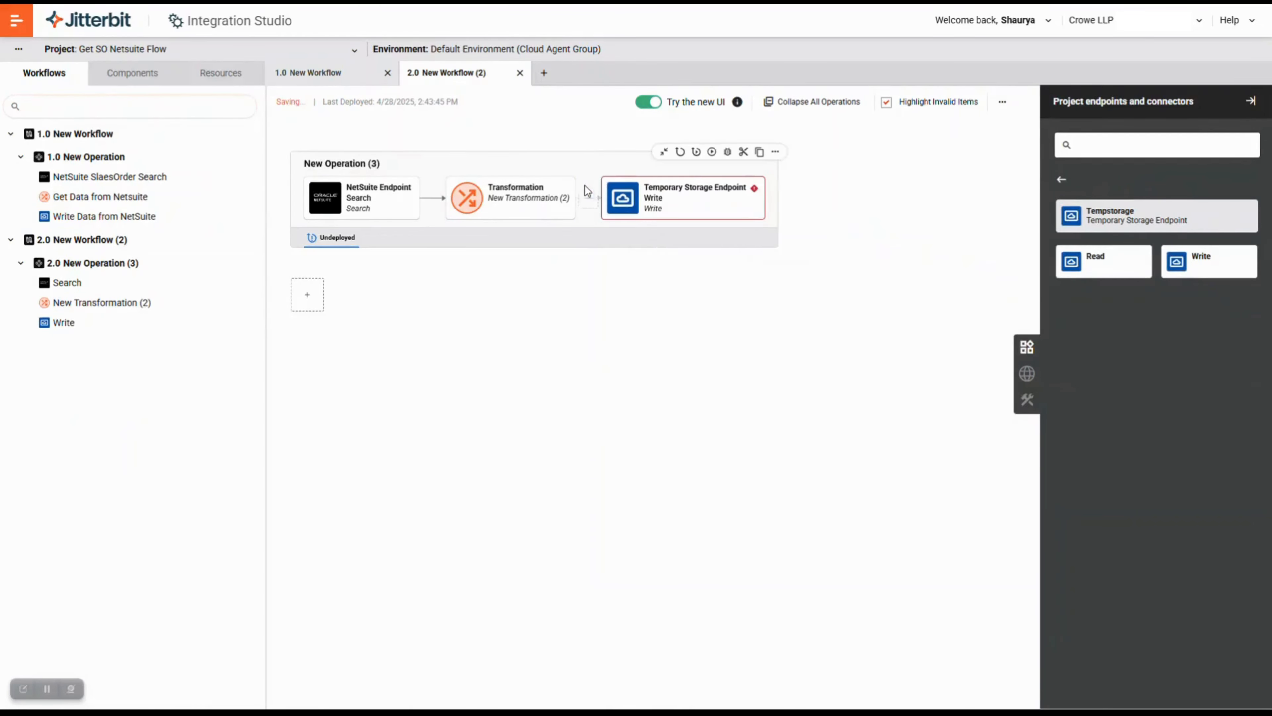
pyautogui.click(625, 199)
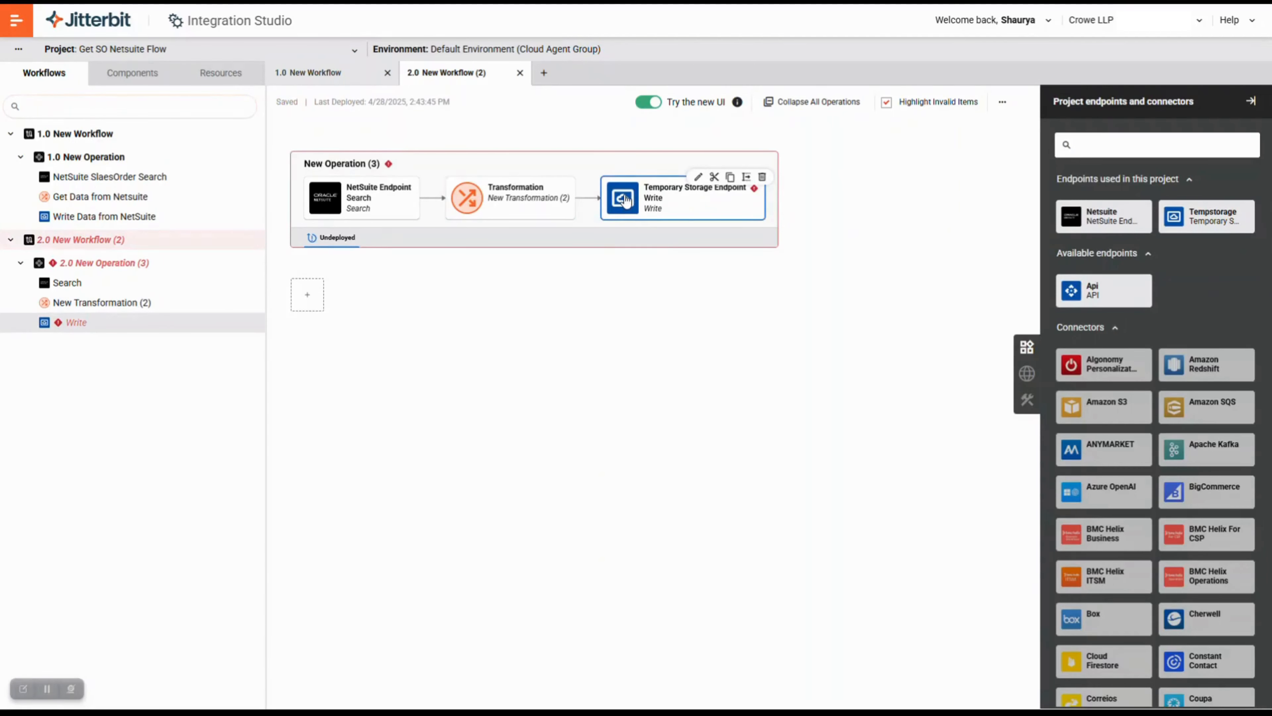
# - Open the Temporary Storage Write activity's configuration and rename it Write Data from NetSuite SalesOrder
pyautogui.doubleClick(654, 193)
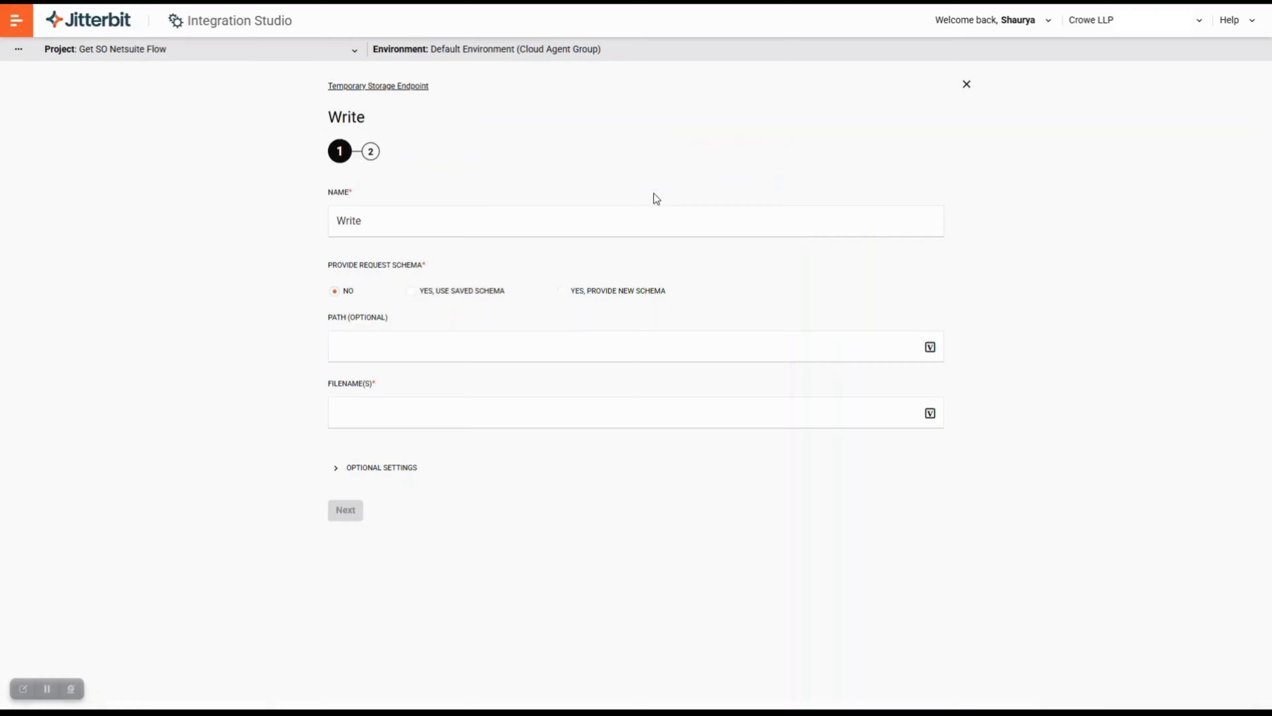
pyautogui.click(459, 235)
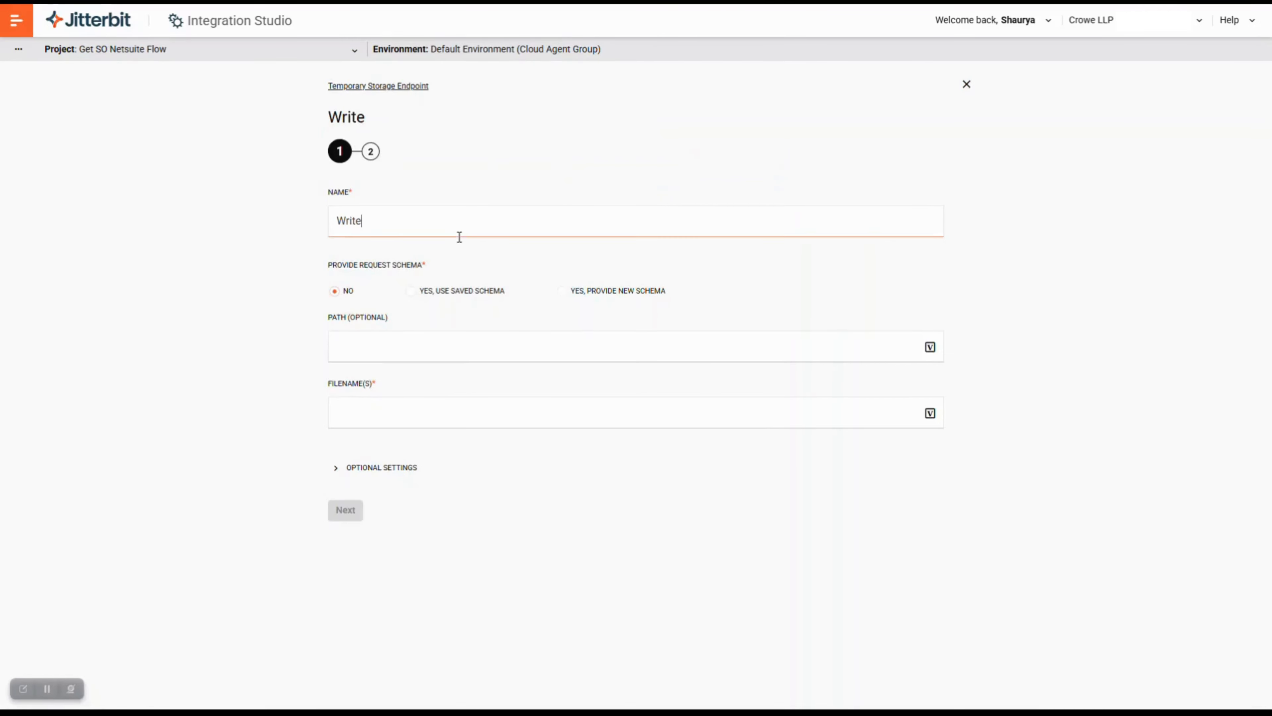
pyautogui.click(452, 259)
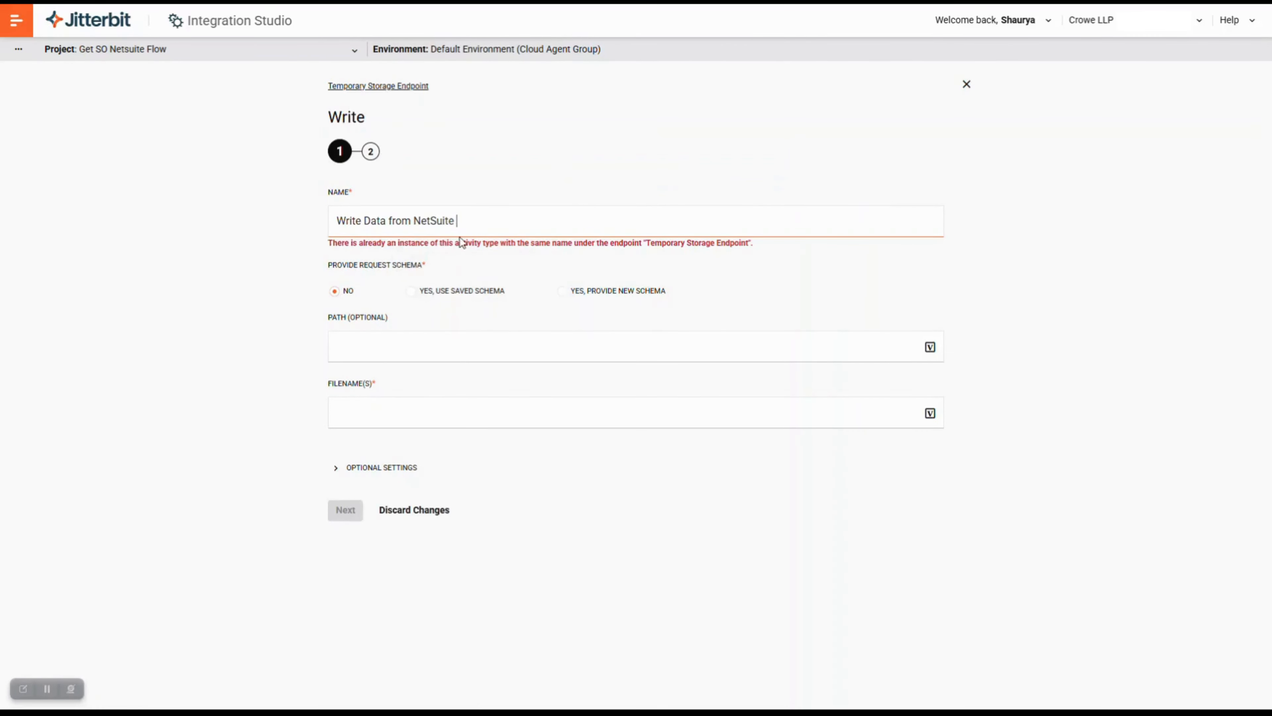
pyautogui.write('2')
pyautogui.press('BackSpace')
pyautogui.write('SalesOrder')
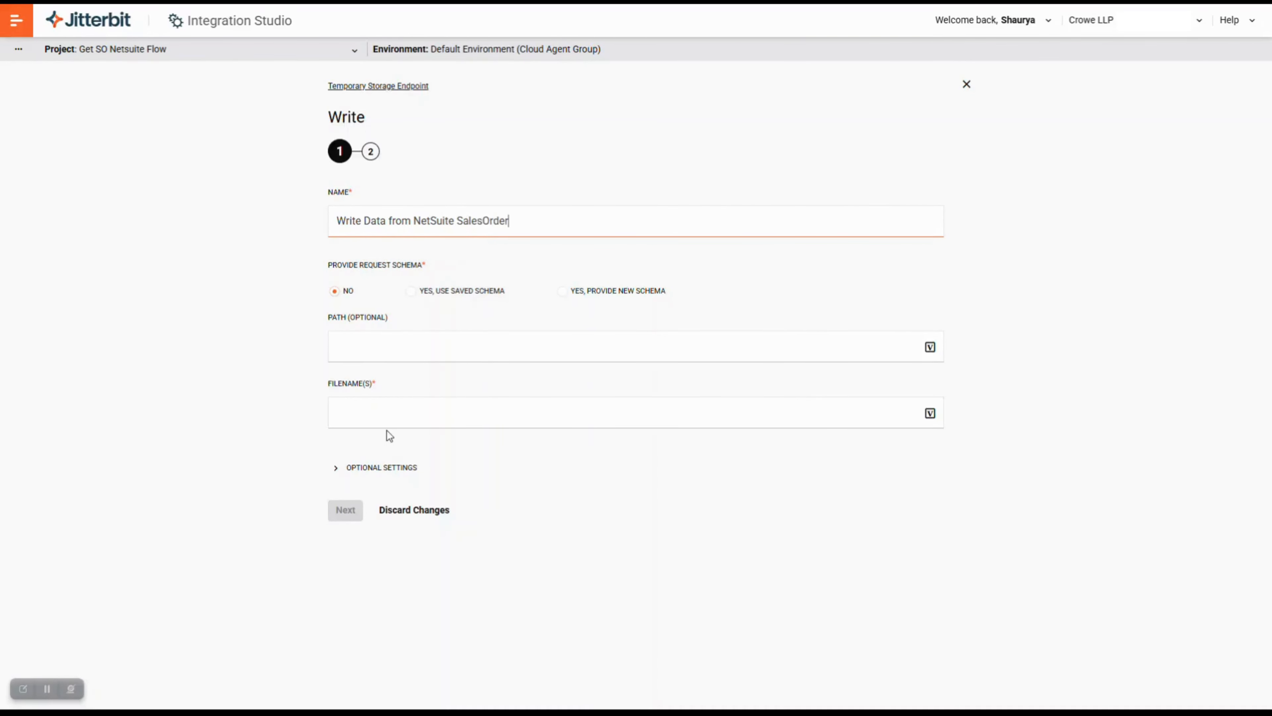
# - Set the Write activity's filename to NetSuite_SO_Data_re and finish its configuration without a request schema
pyautogui.click(375, 415)
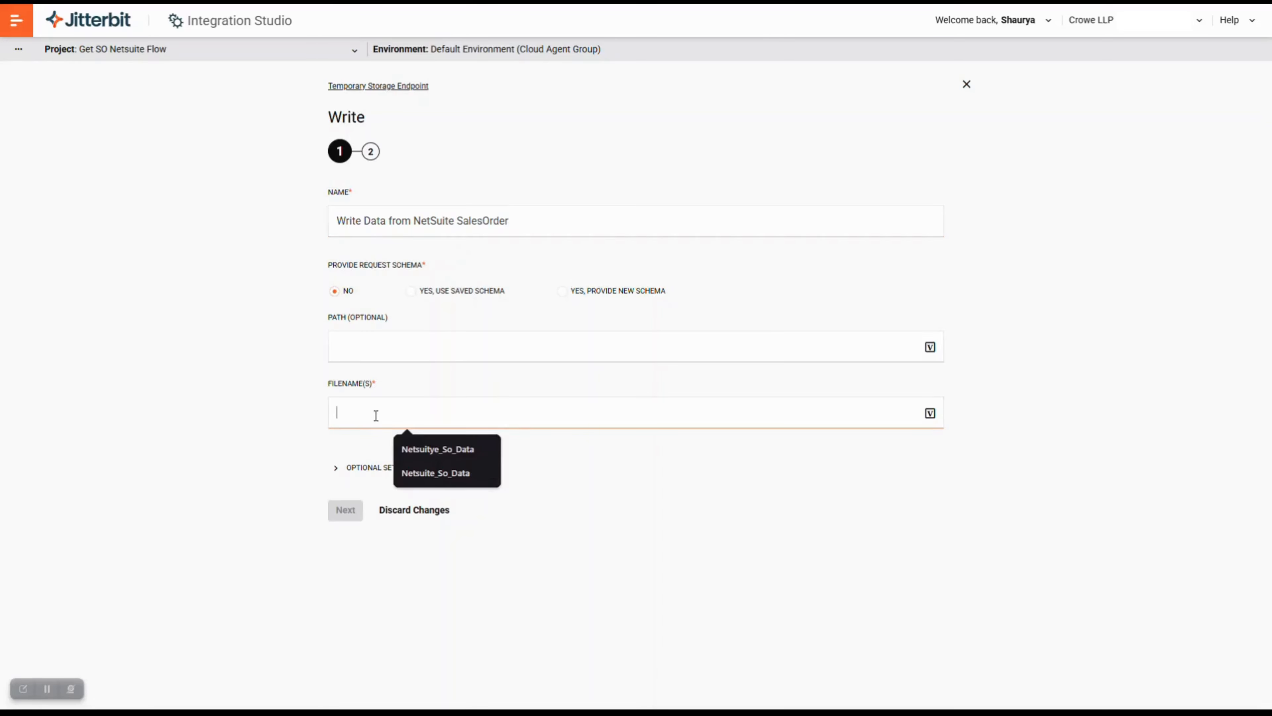
pyautogui.write('NetSuite_SO')
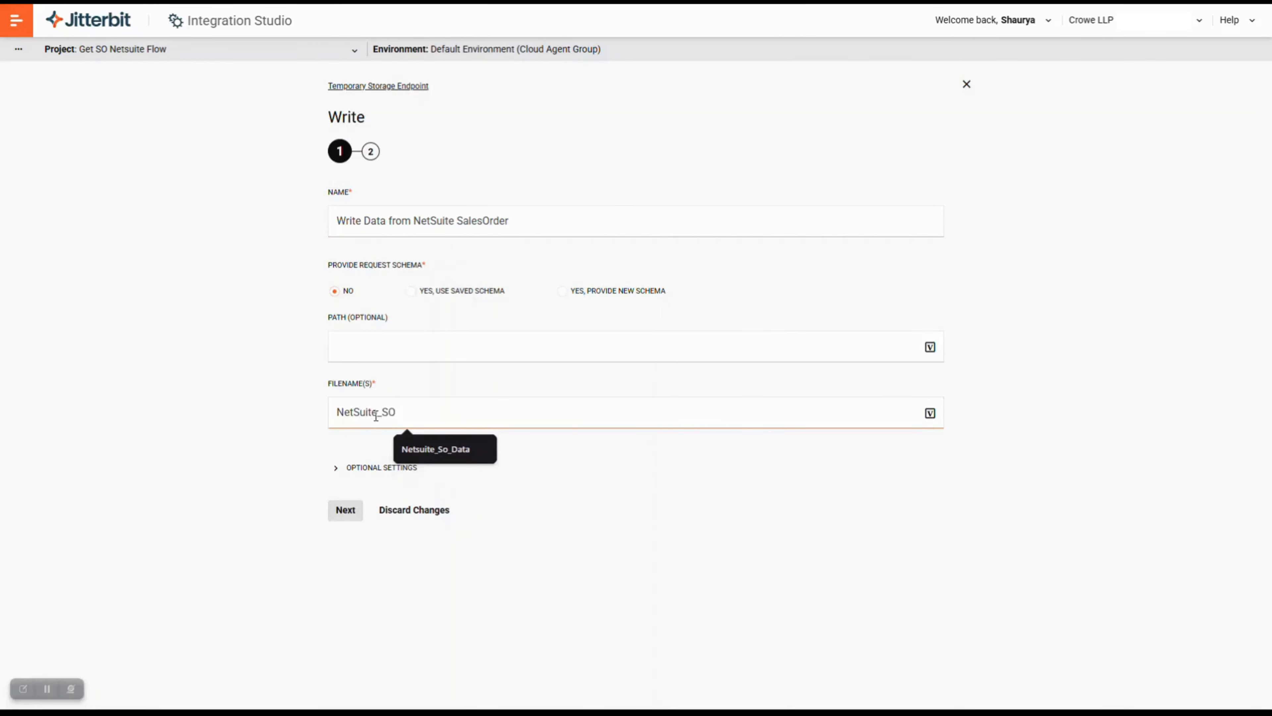
pyautogui.write('_Data_re')
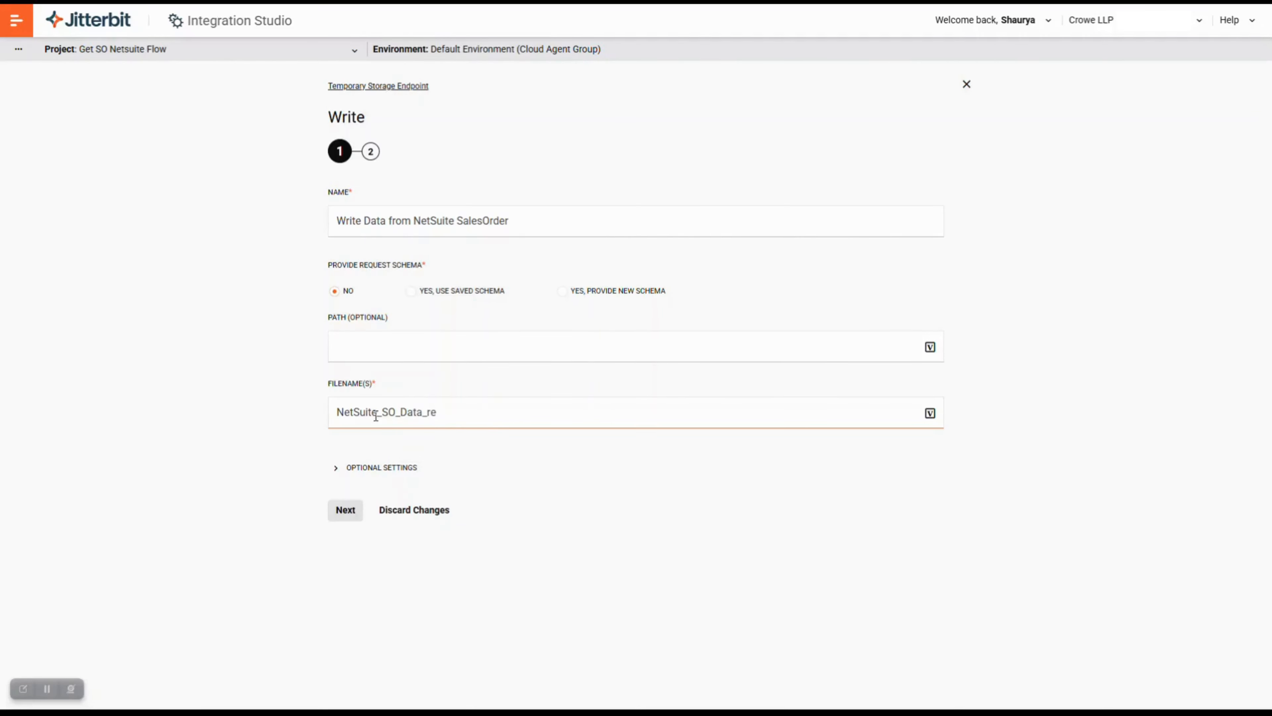
pyautogui.click(346, 516)
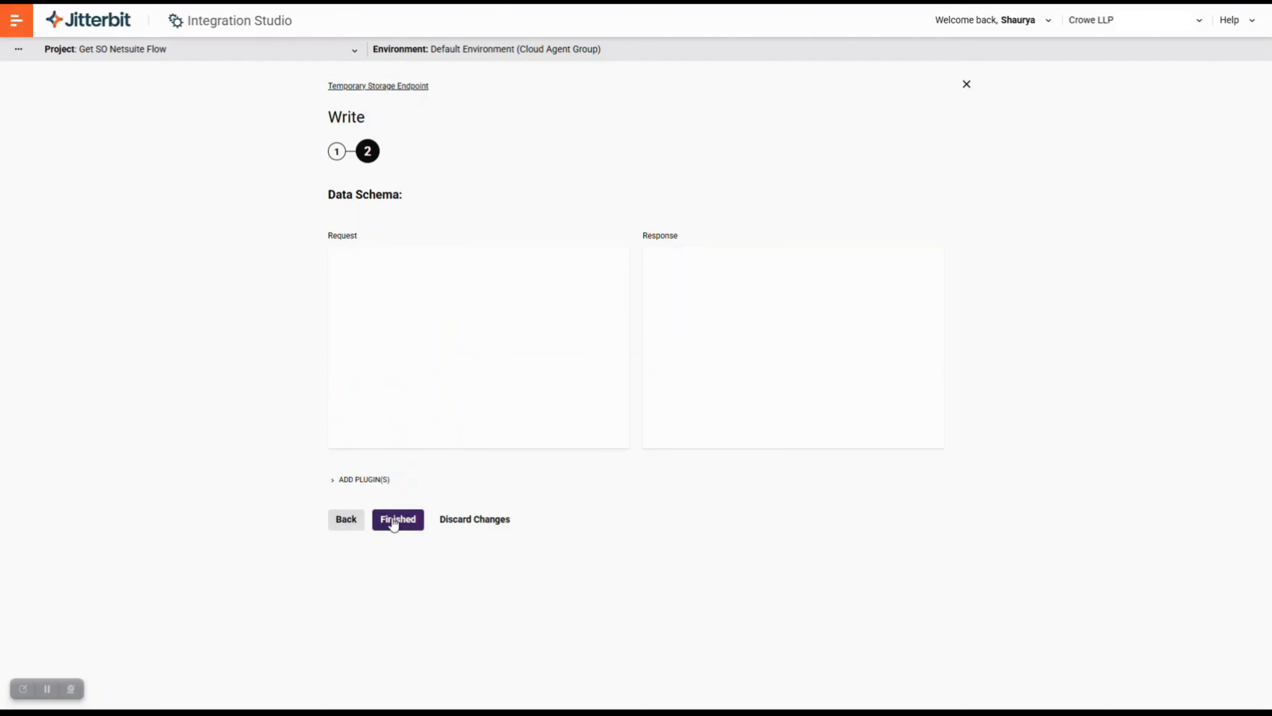
pyautogui.click(392, 518)
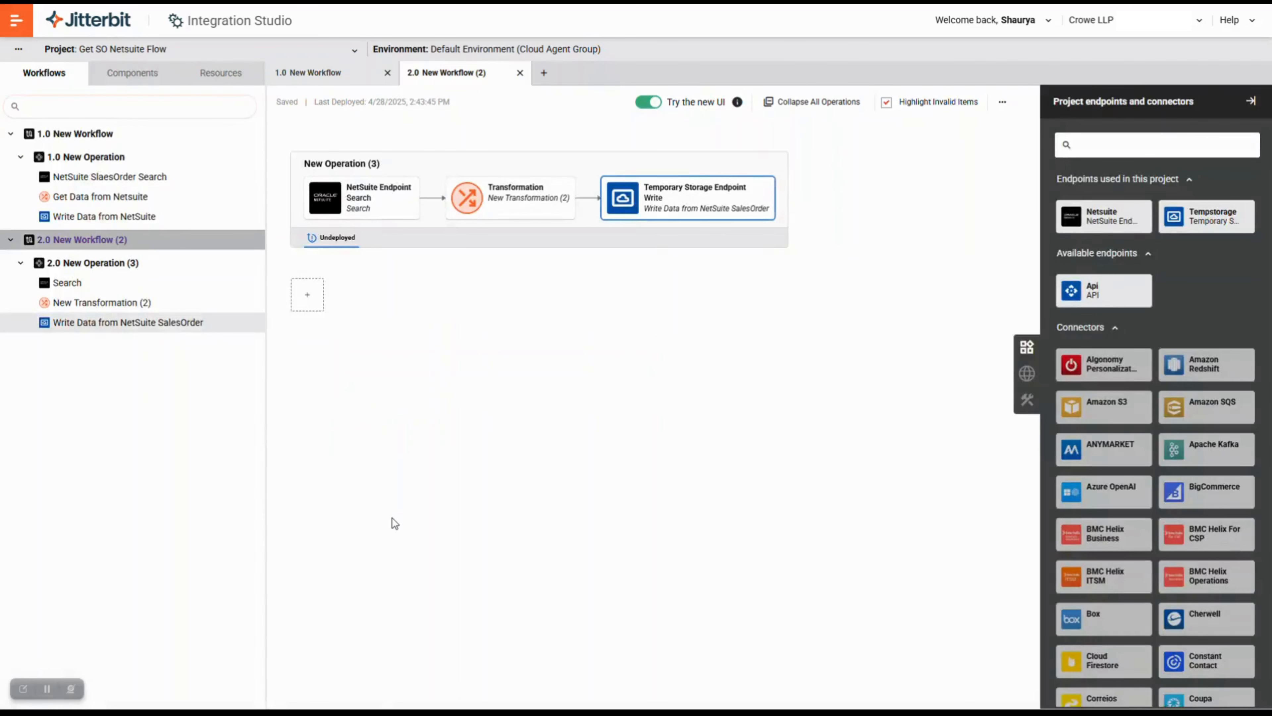
# - Deploy New Operation (3), then enable its debug logging until May 1, 2025 and save the operation settings
pyautogui.moveTo(604, 156)
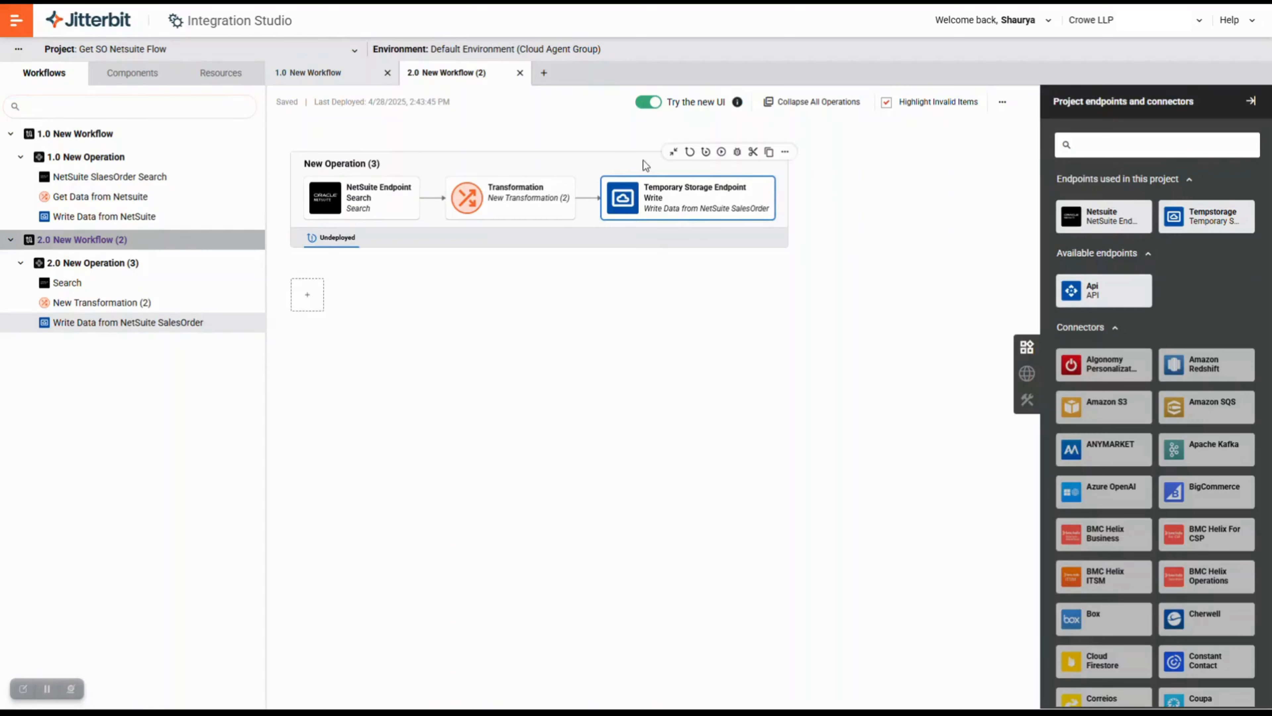
pyautogui.click(695, 155)
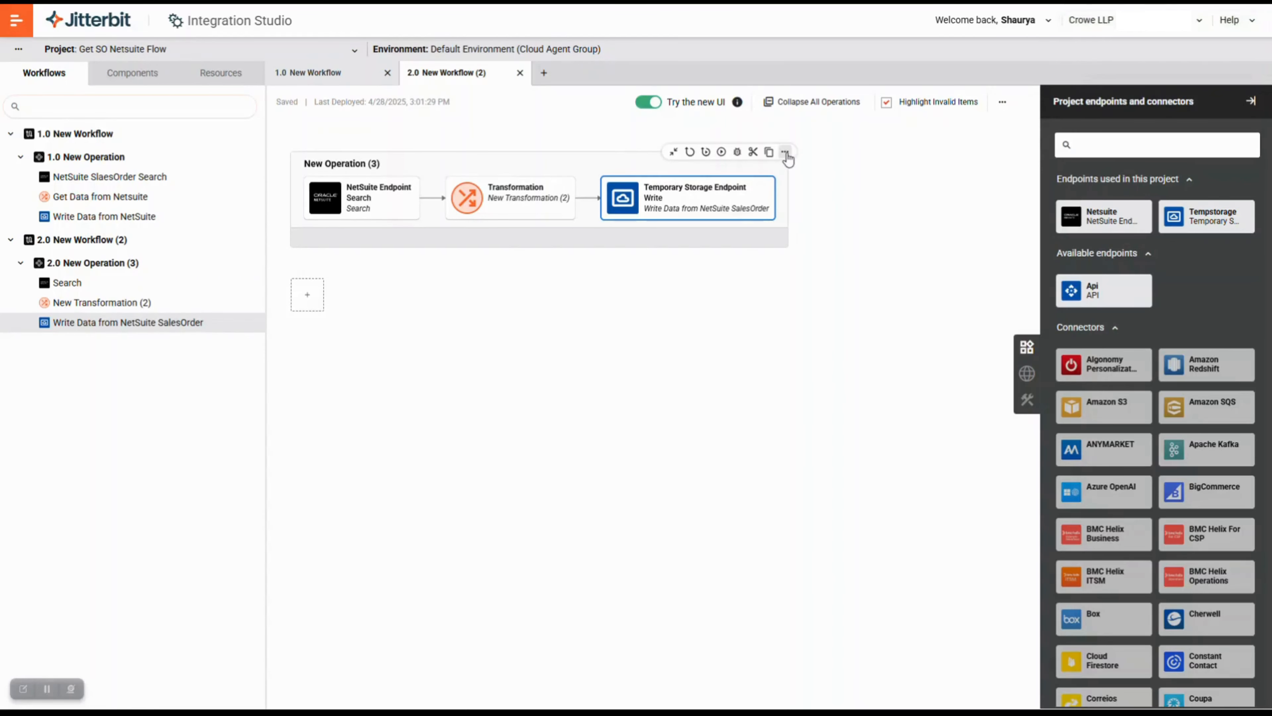
pyautogui.click(785, 153)
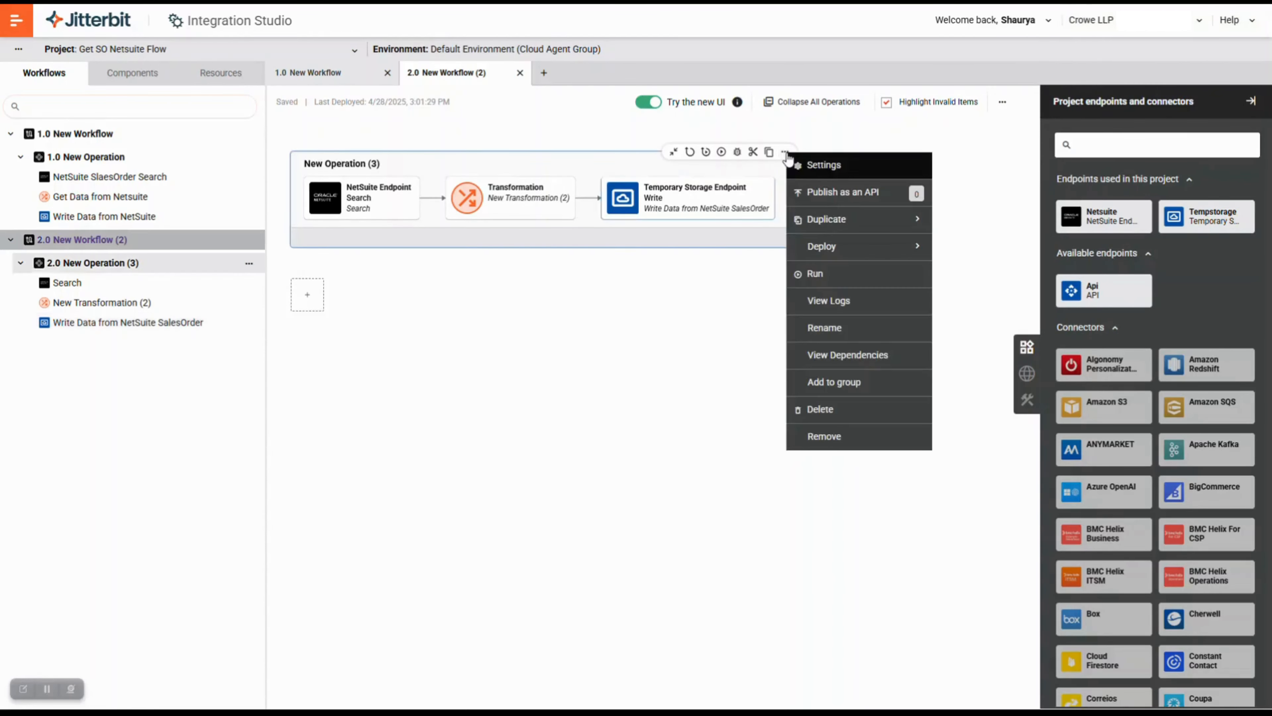
pyautogui.click(808, 166)
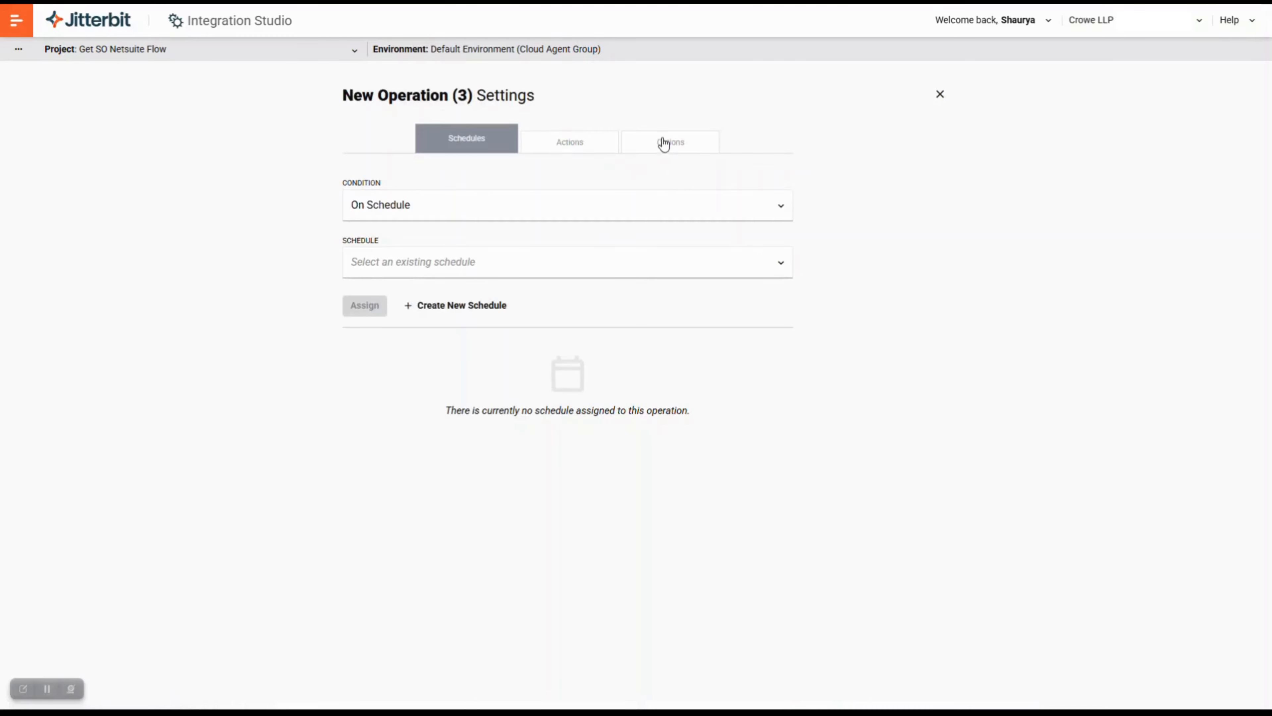
pyautogui.click(664, 145)
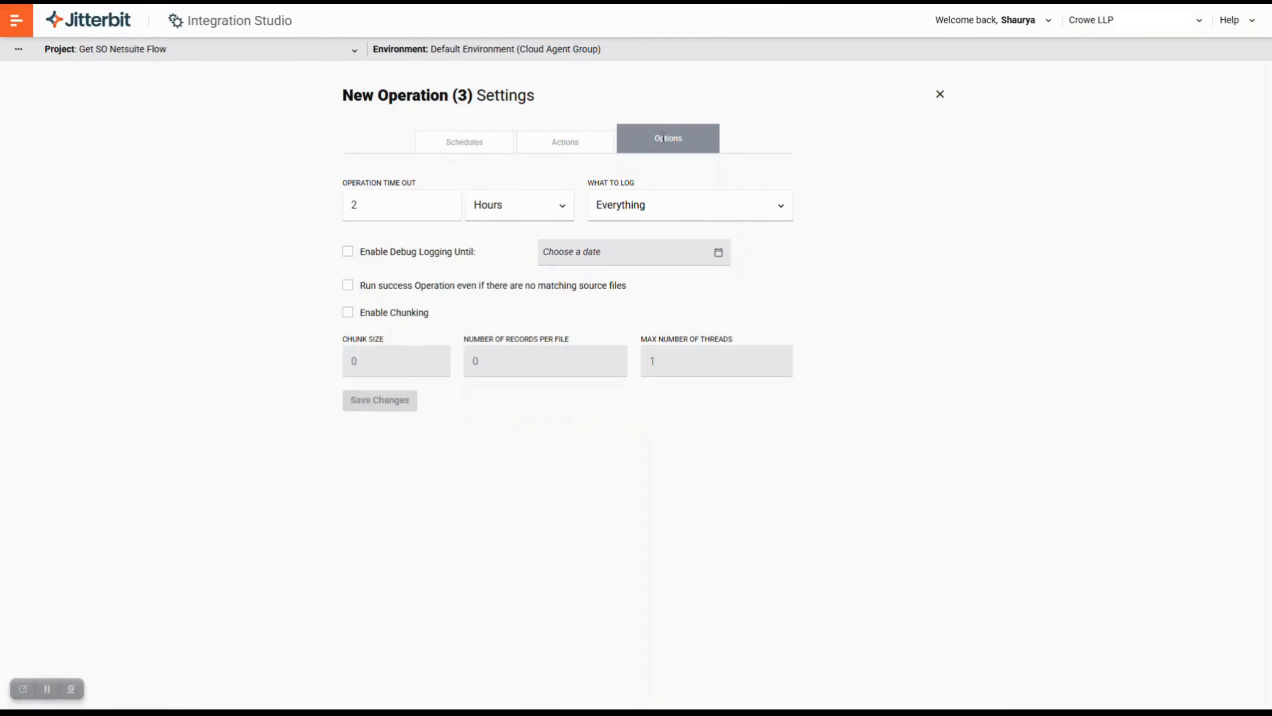
pyautogui.click(349, 256)
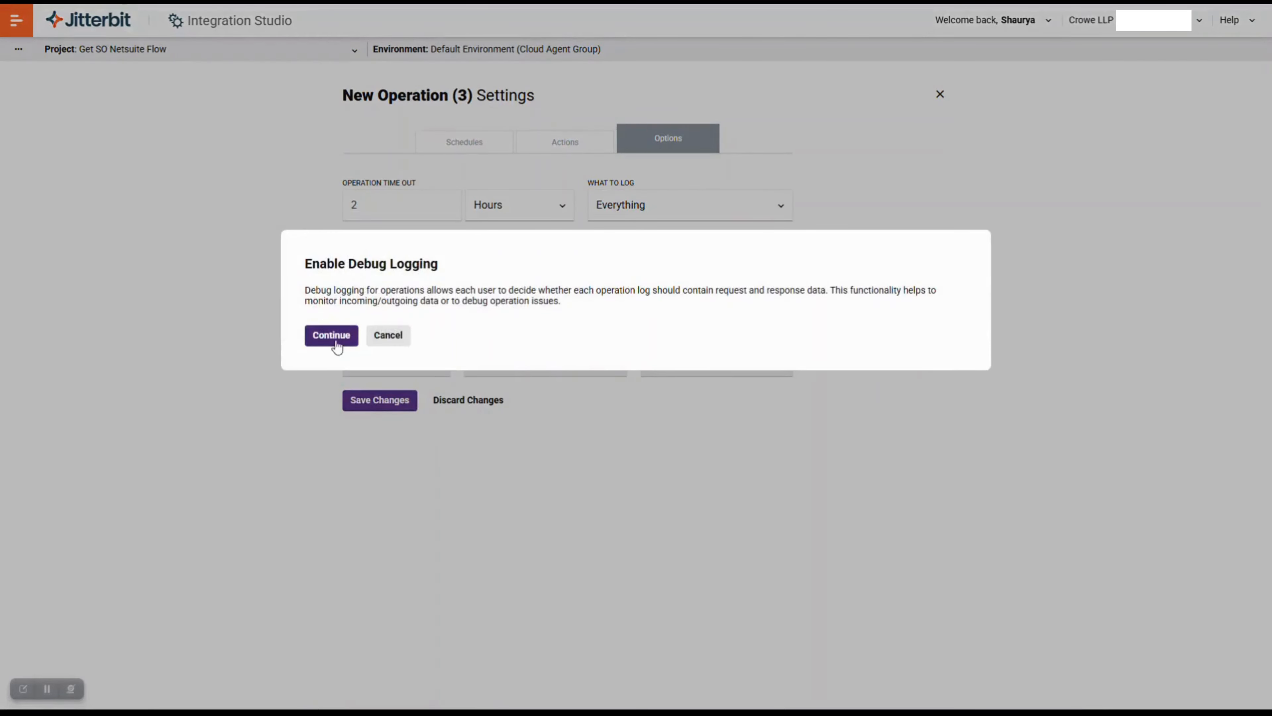
pyautogui.click(333, 335)
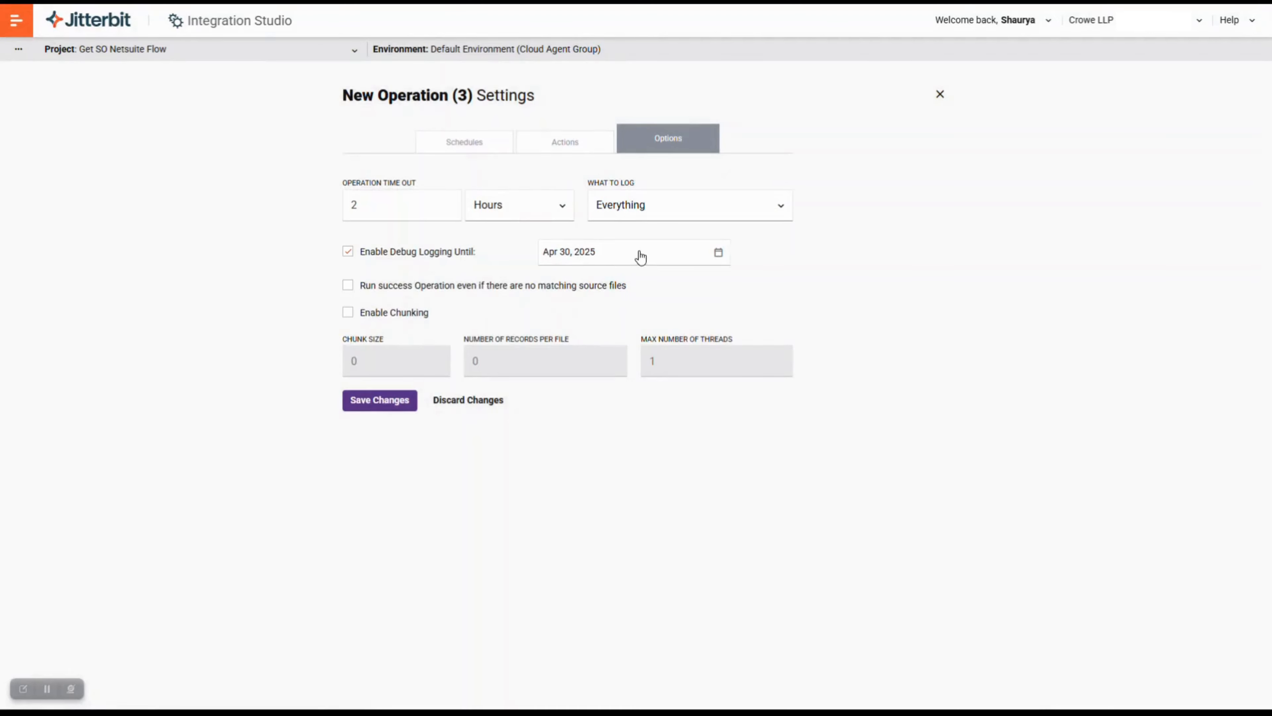
pyautogui.click(715, 255)
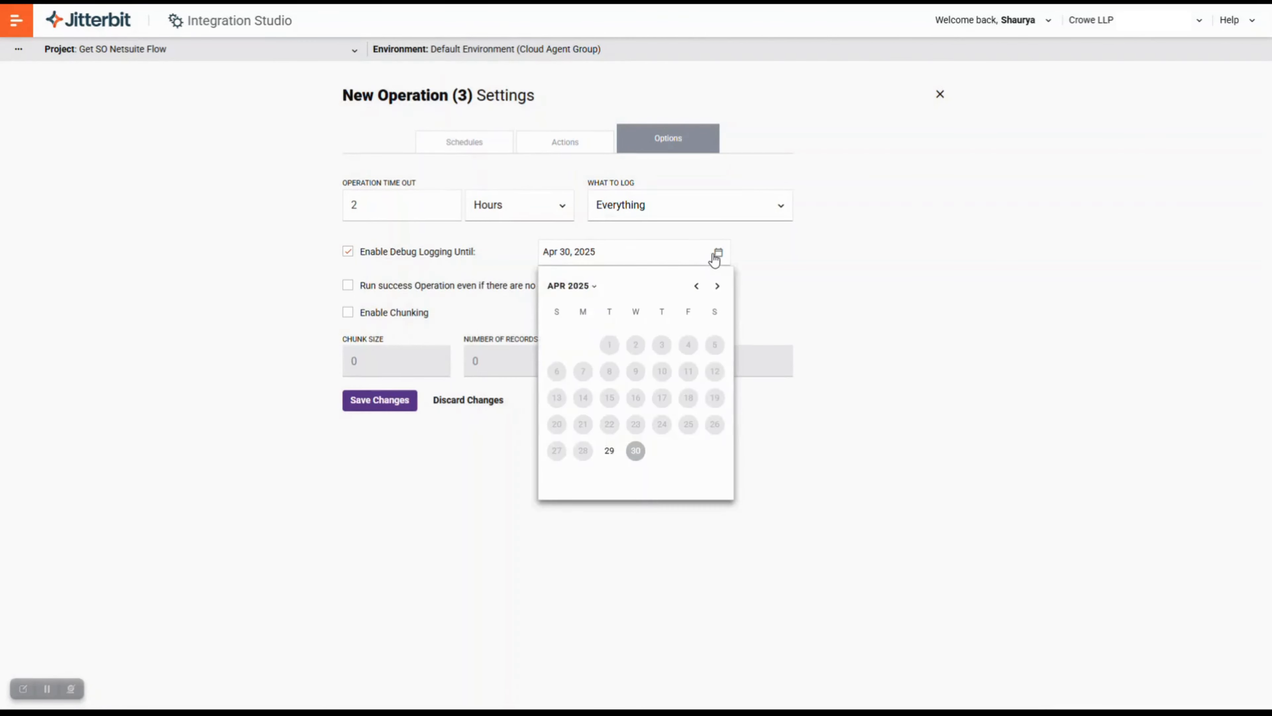
pyautogui.click(718, 287)
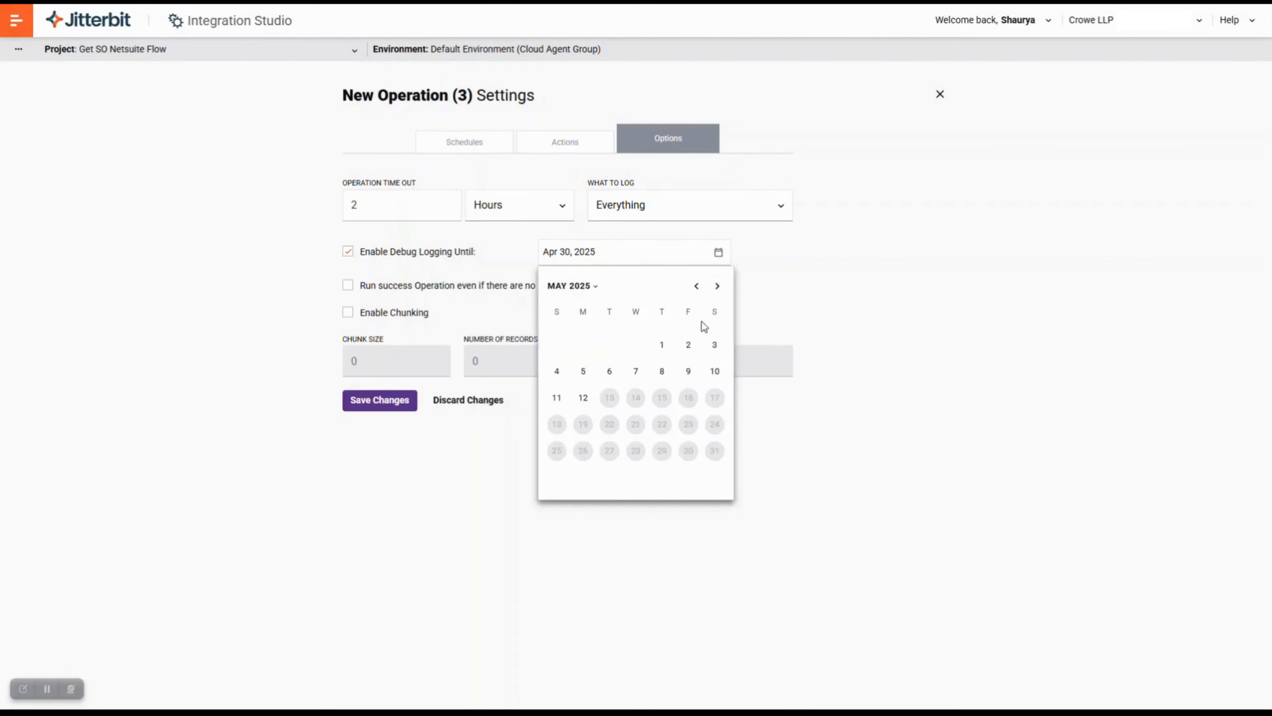
pyautogui.click(663, 346)
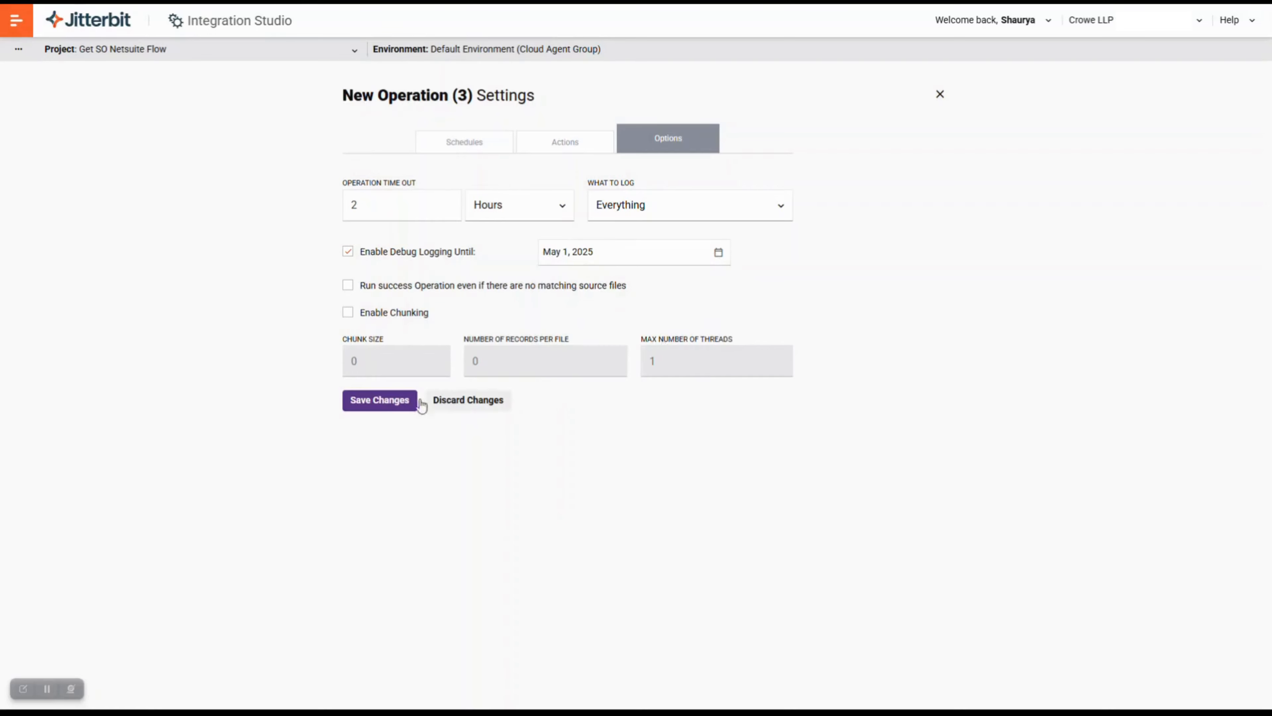
pyautogui.click(404, 405)
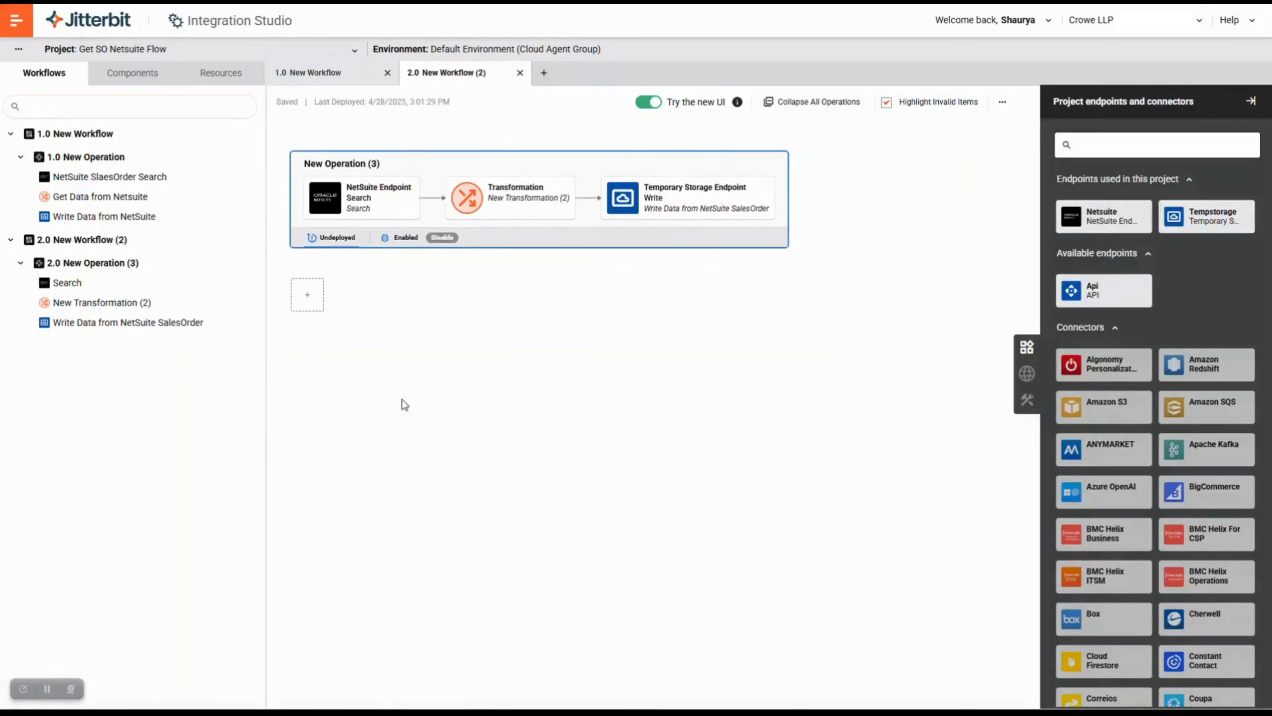
# - Deploy and run New Operation (3), then open its operation log
pyautogui.moveTo(673, 170)
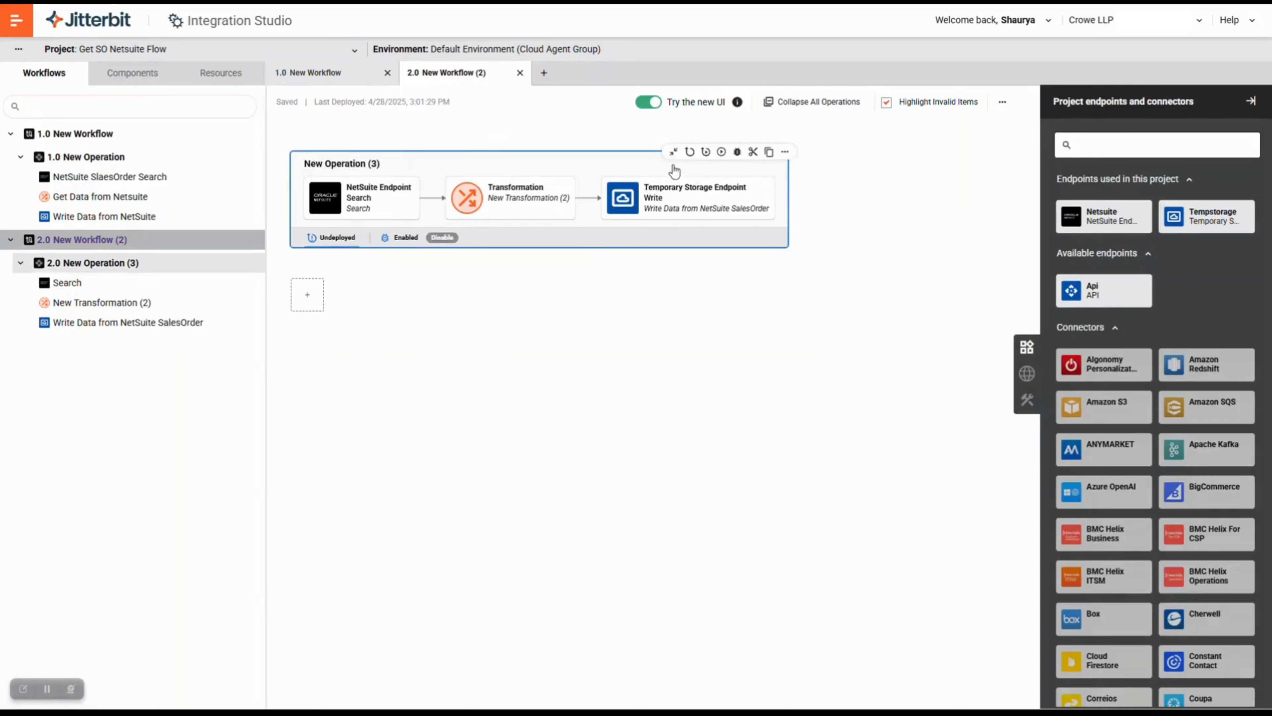
pyautogui.click(706, 152)
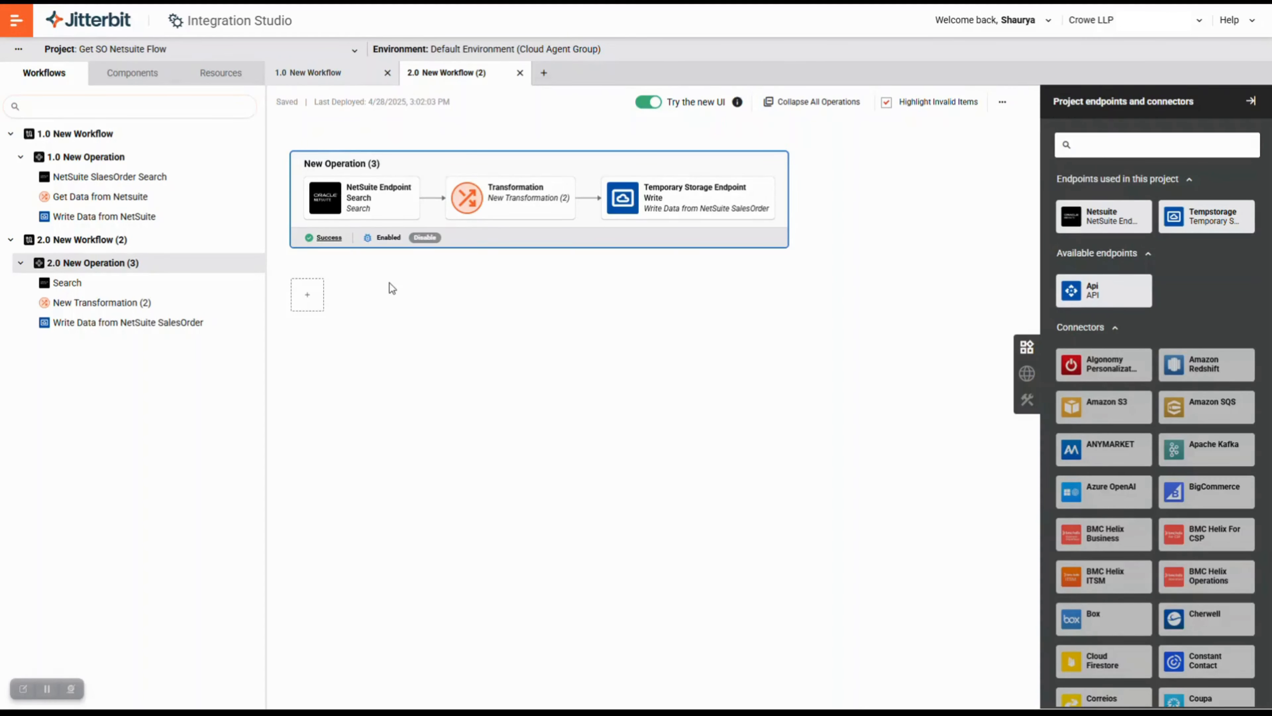
pyautogui.click(332, 238)
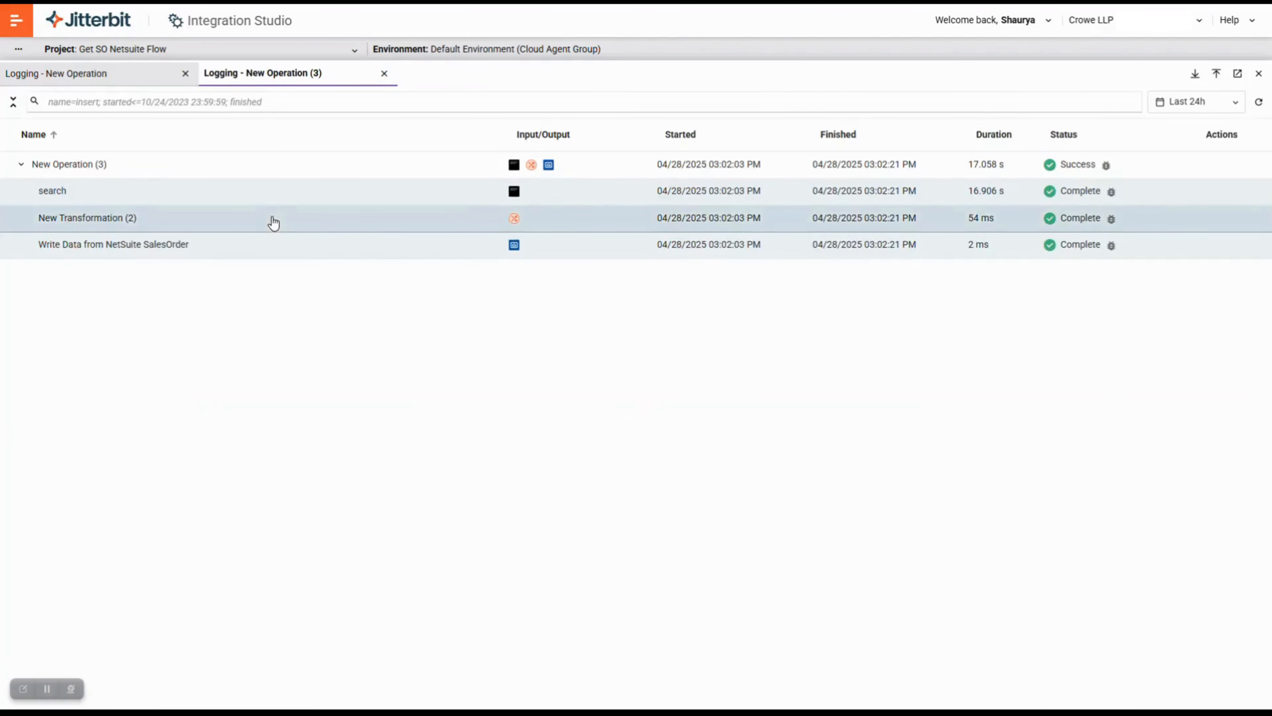
# - Examine the input and output data of New Transformation (2) in the log, then close the log view
pyautogui.click(154, 229)
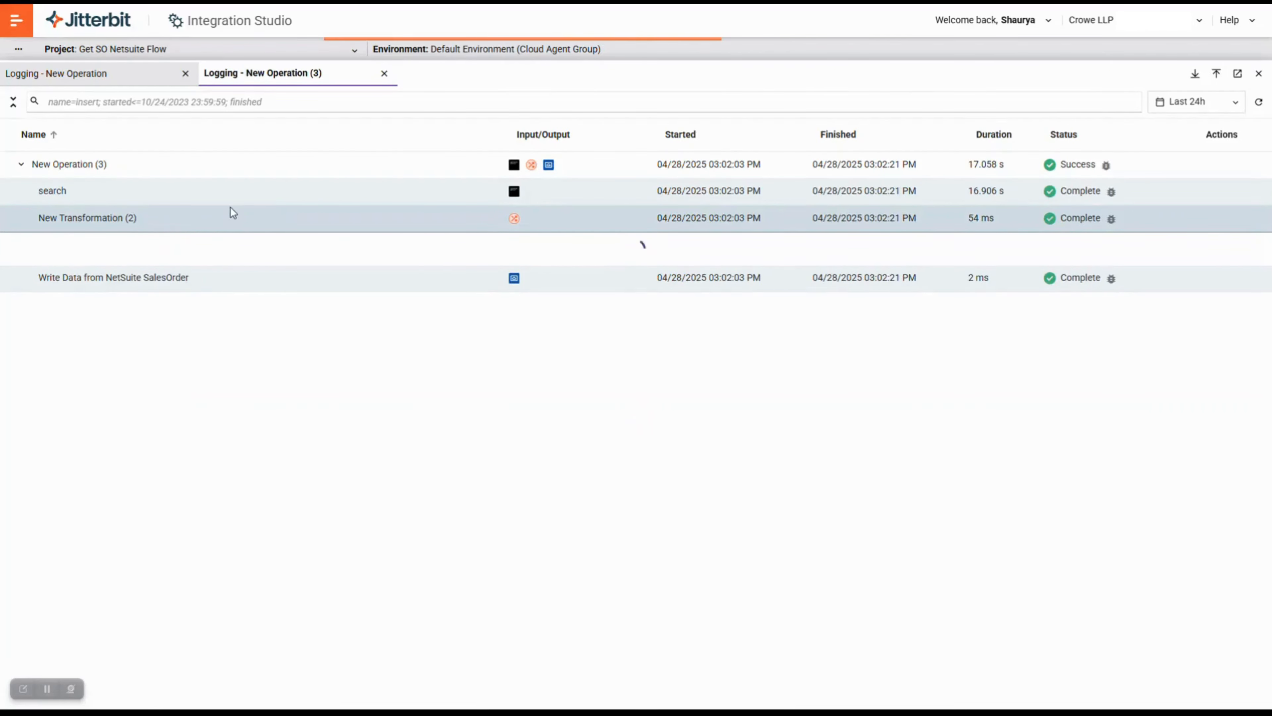
pyautogui.scroll(-15, 667, 323)
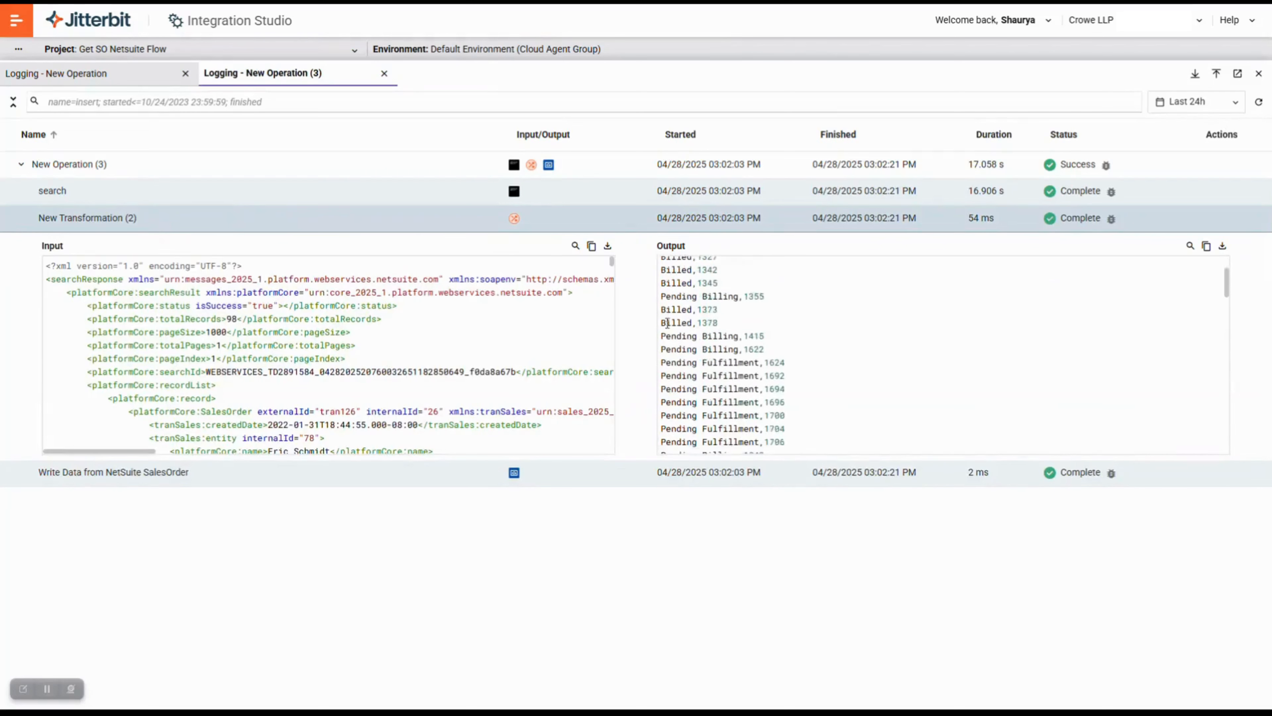
pyautogui.scroll(-10, 668, 324)
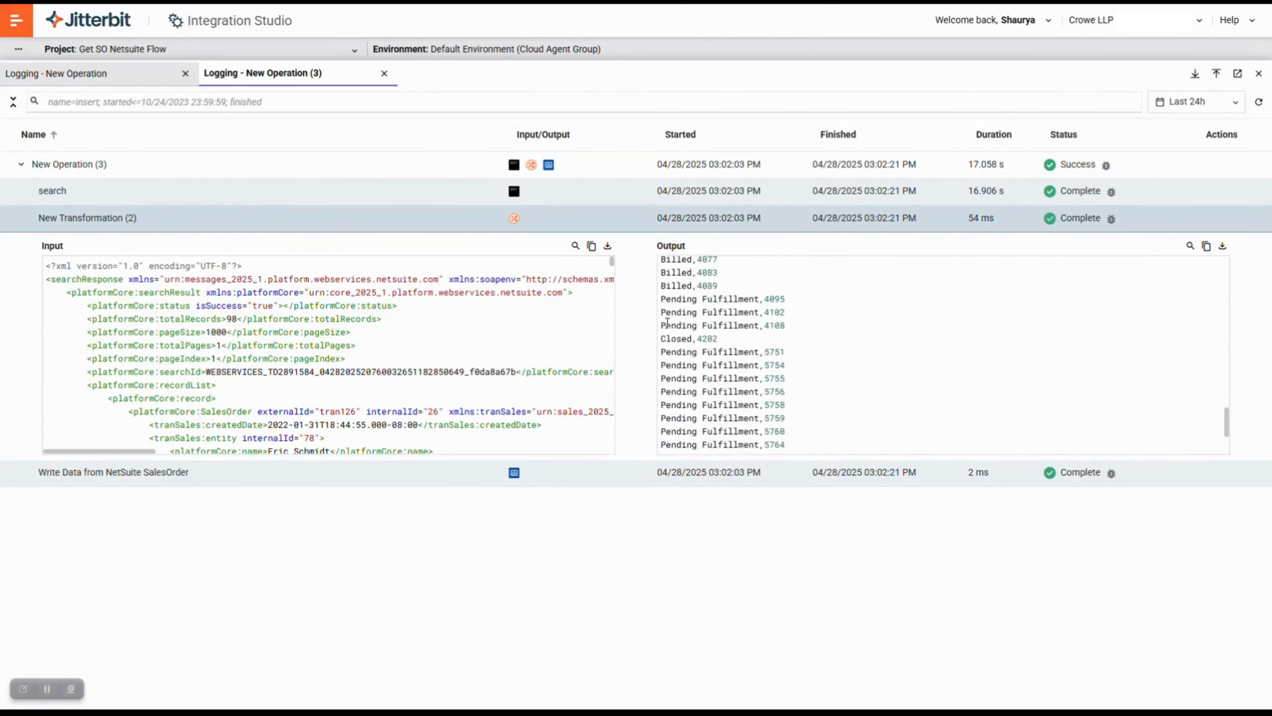
pyautogui.scroll(20, 667, 323)
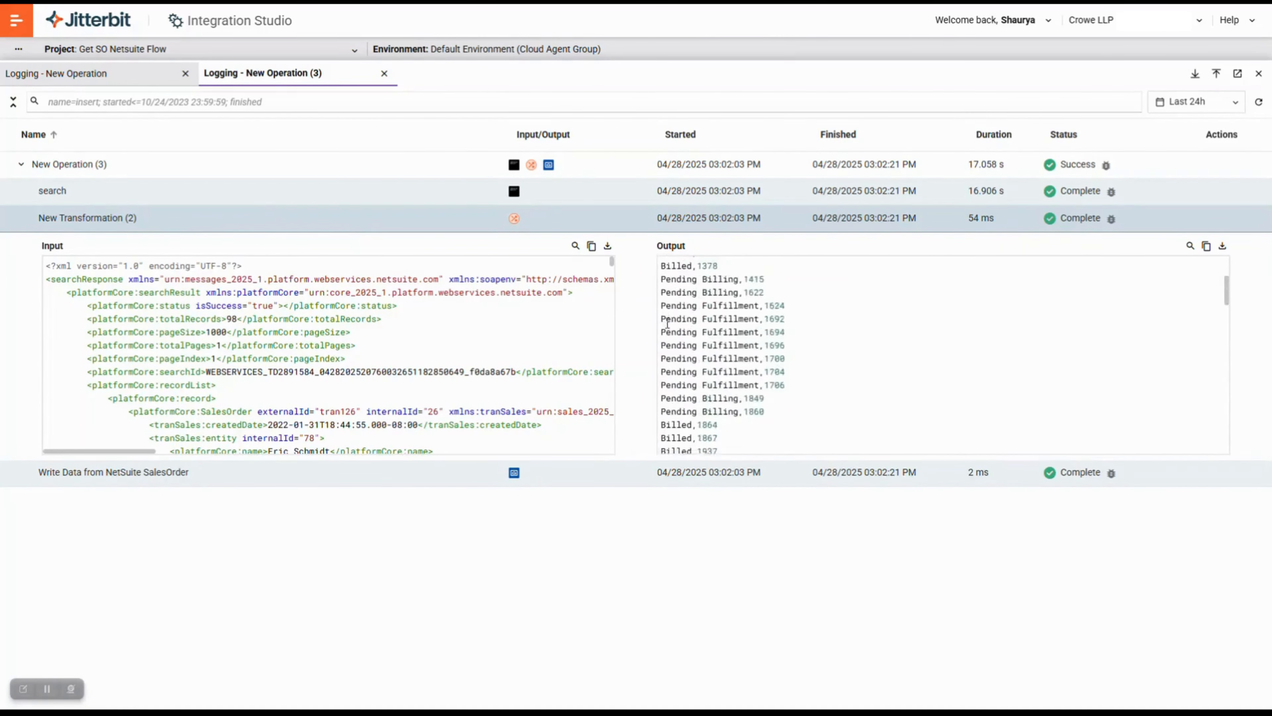
pyautogui.scroll(-5, 668, 323)
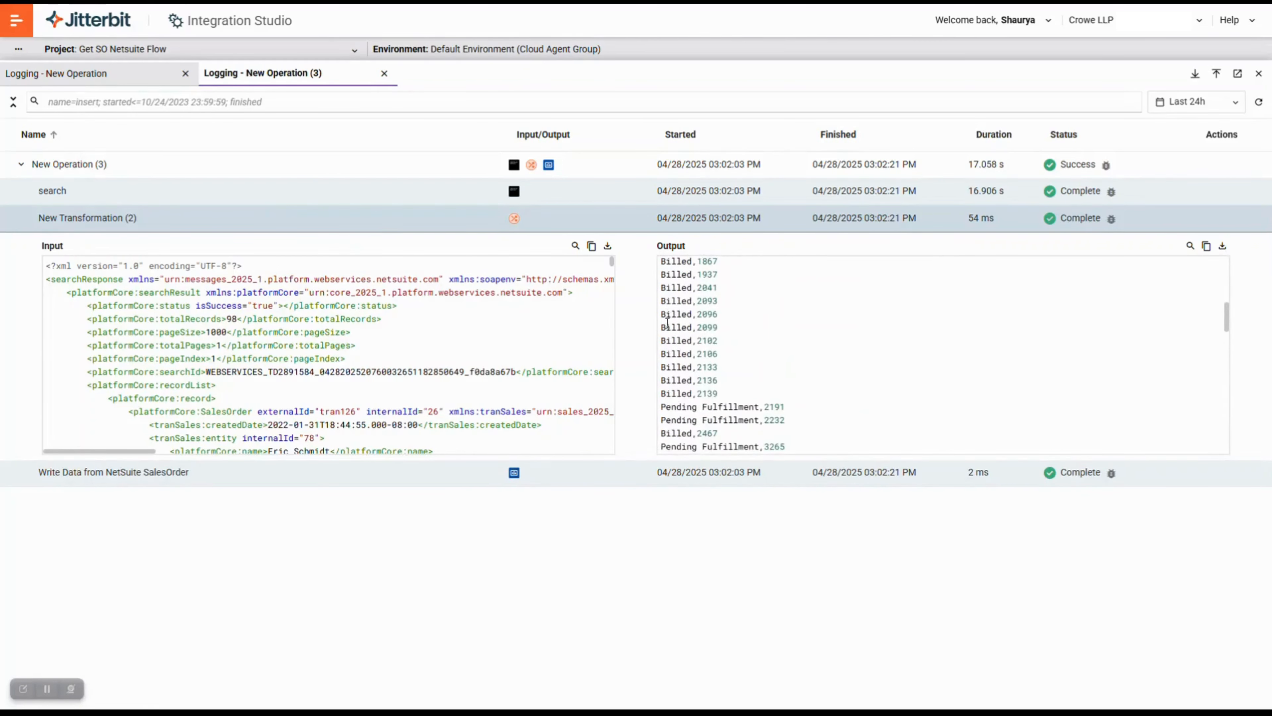
pyautogui.click(1259, 74)
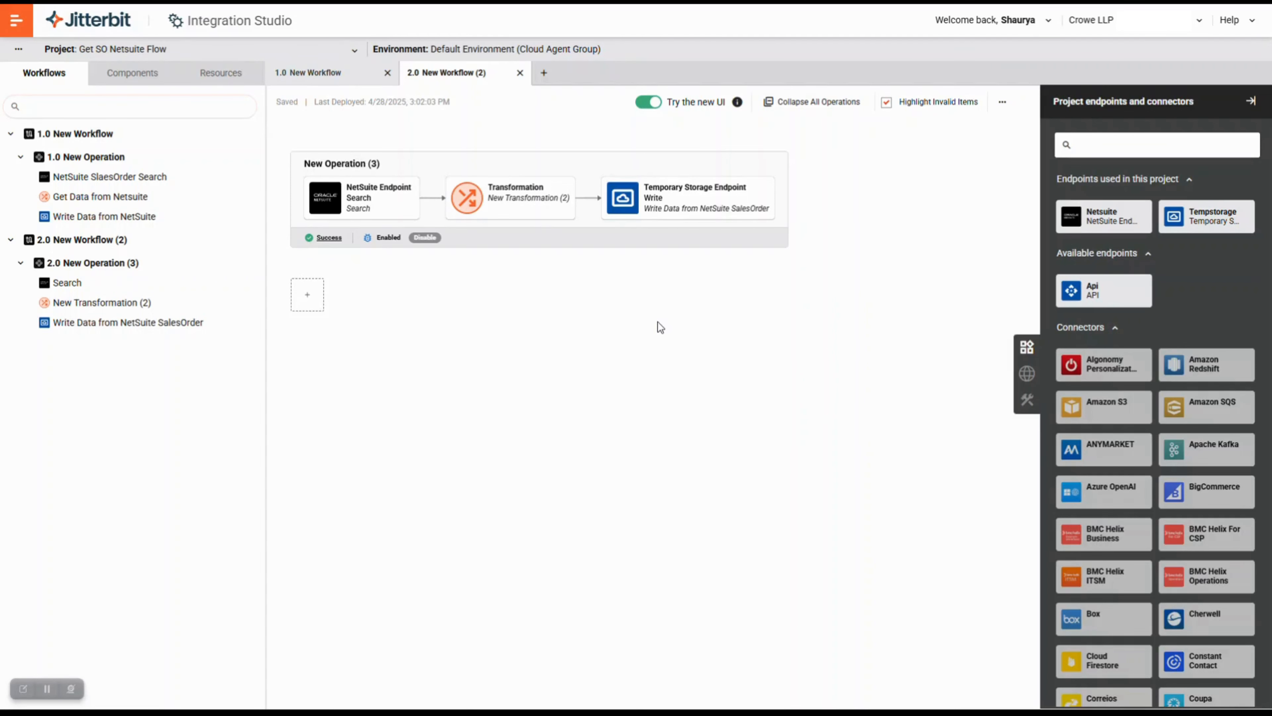
pyautogui.click(47, 689)
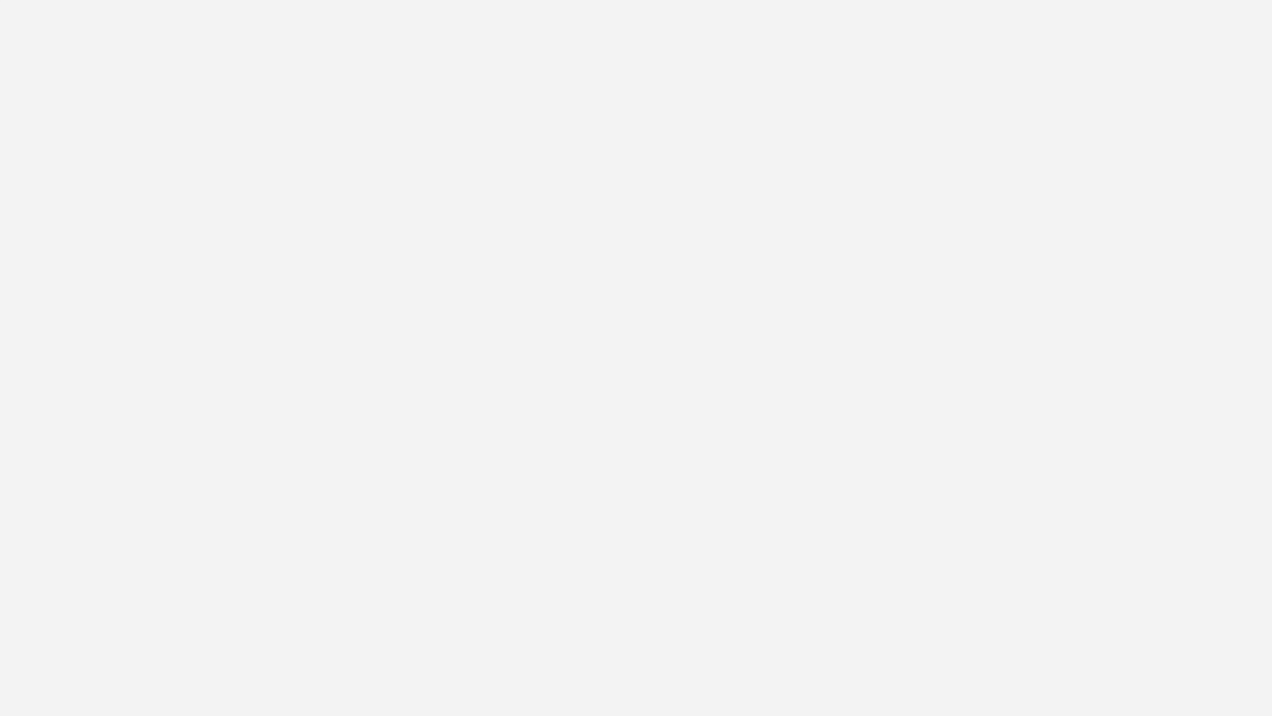